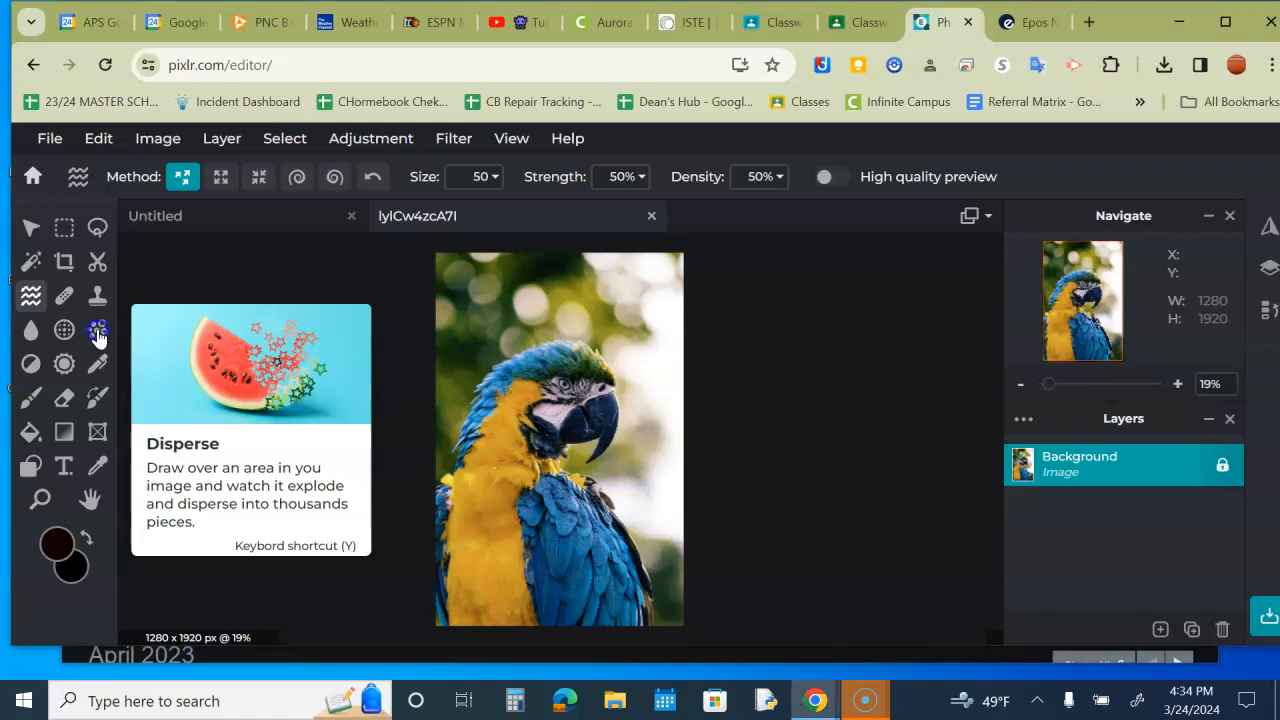
Step: Activate the Disperse tool on the parrot image and try to switch it from Mask to Effect mode
left_click(98, 331)
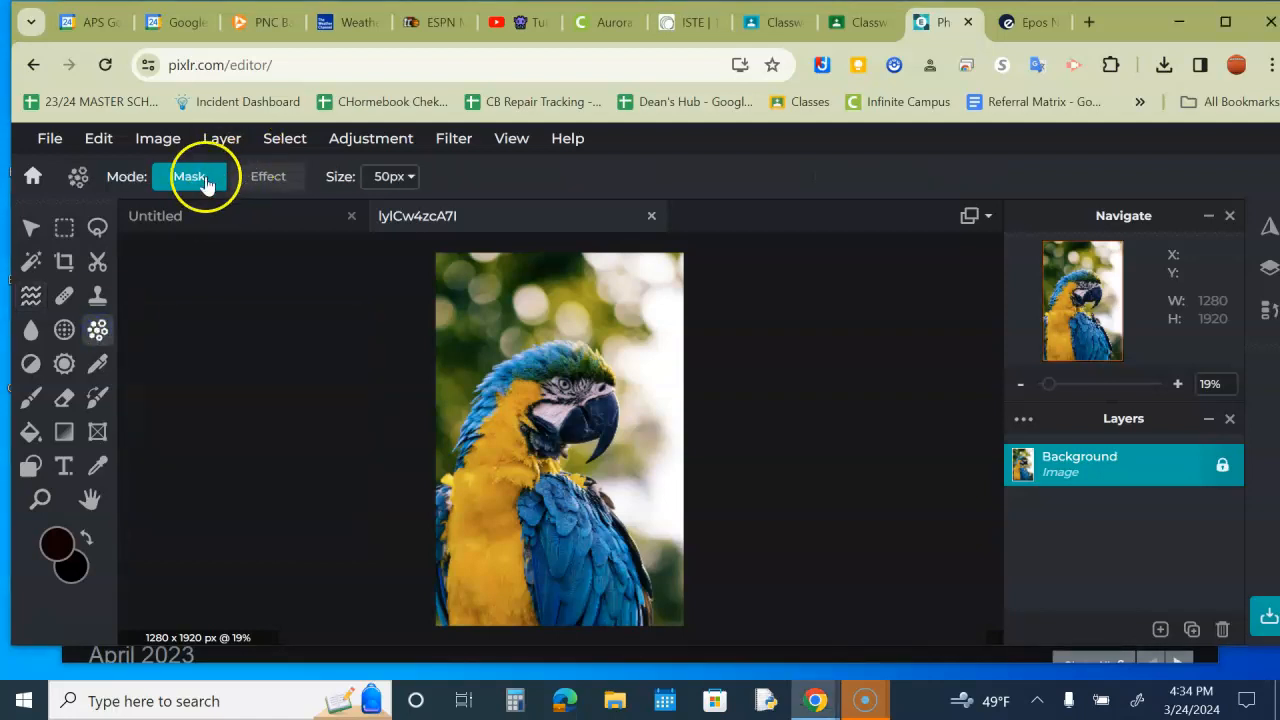
left_click(274, 181)
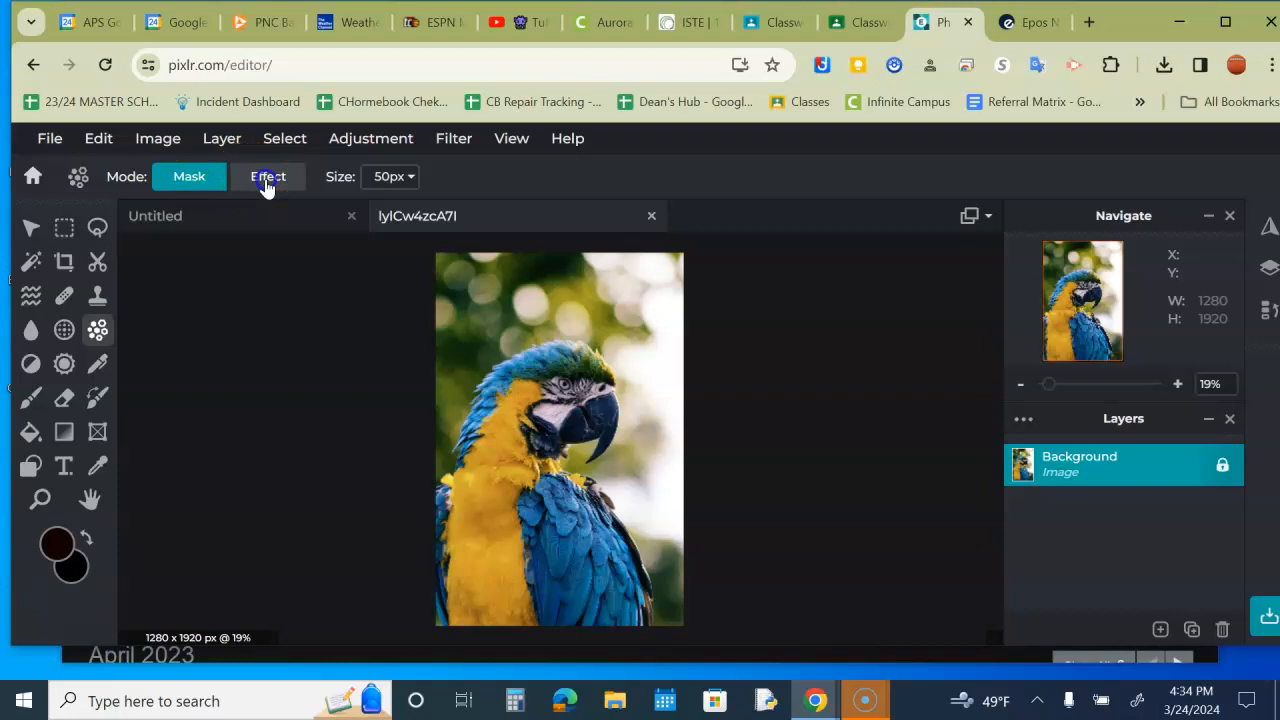
left_click(268, 180)
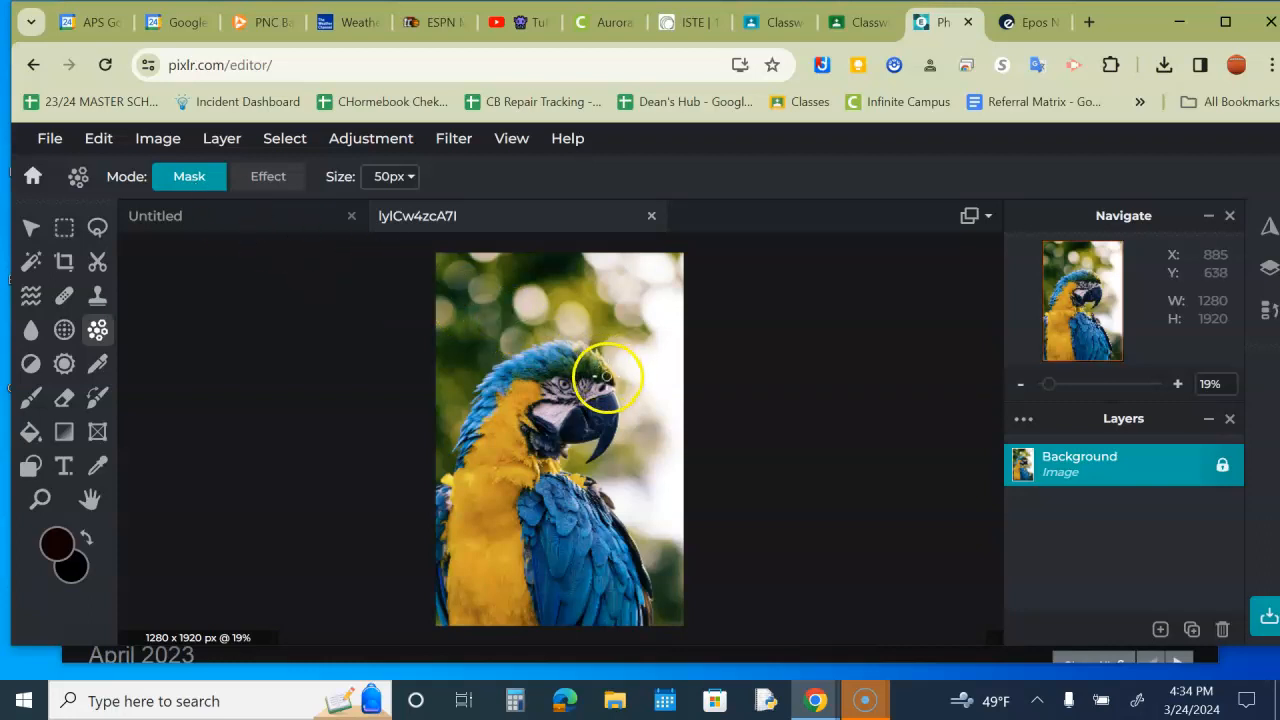
Step: Set the Disperse mask brush size to 162 px and paint over the crown of the parrot's head
left_click(392, 176)
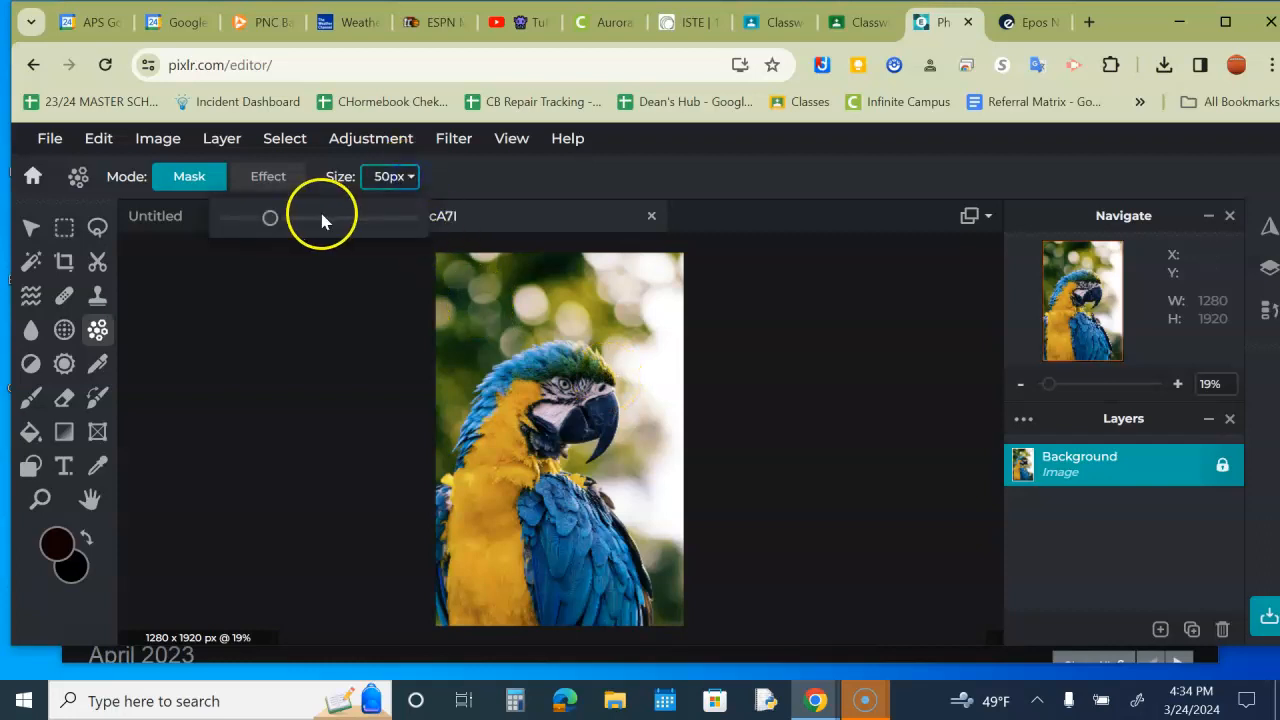
left_click_drag(270, 218, 300, 225)
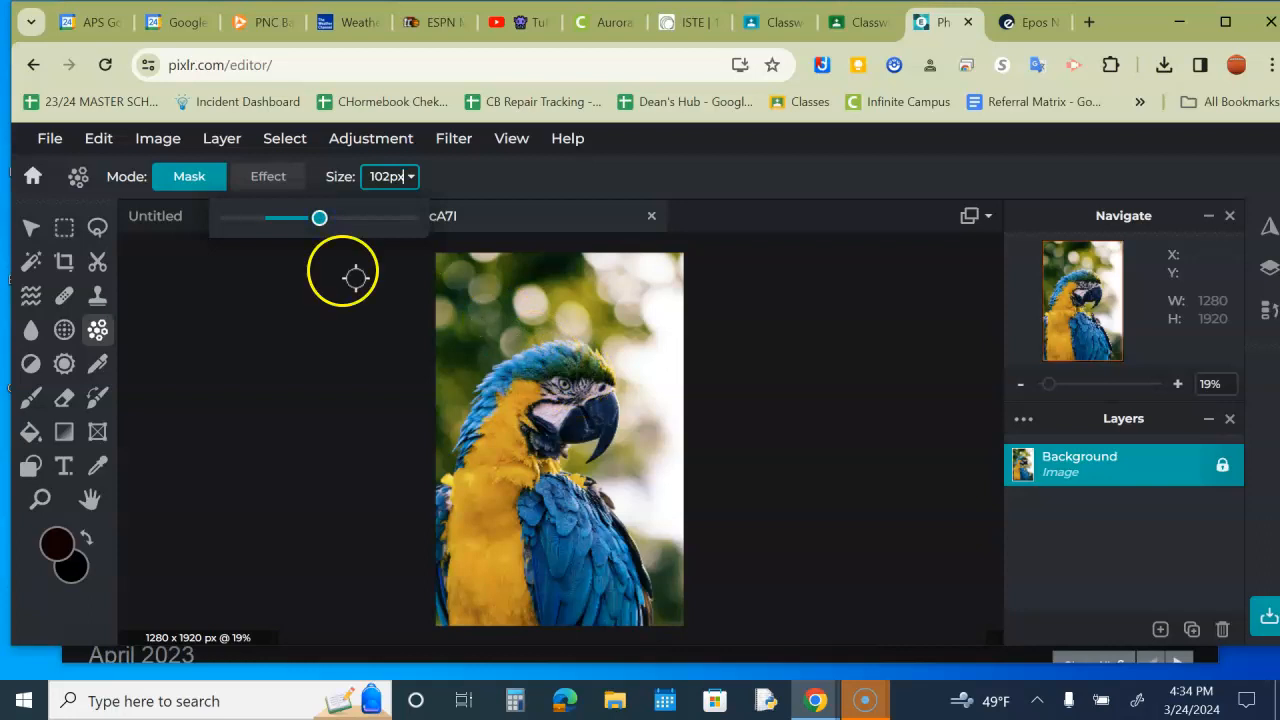
left_click_drag(320, 218, 387, 218)
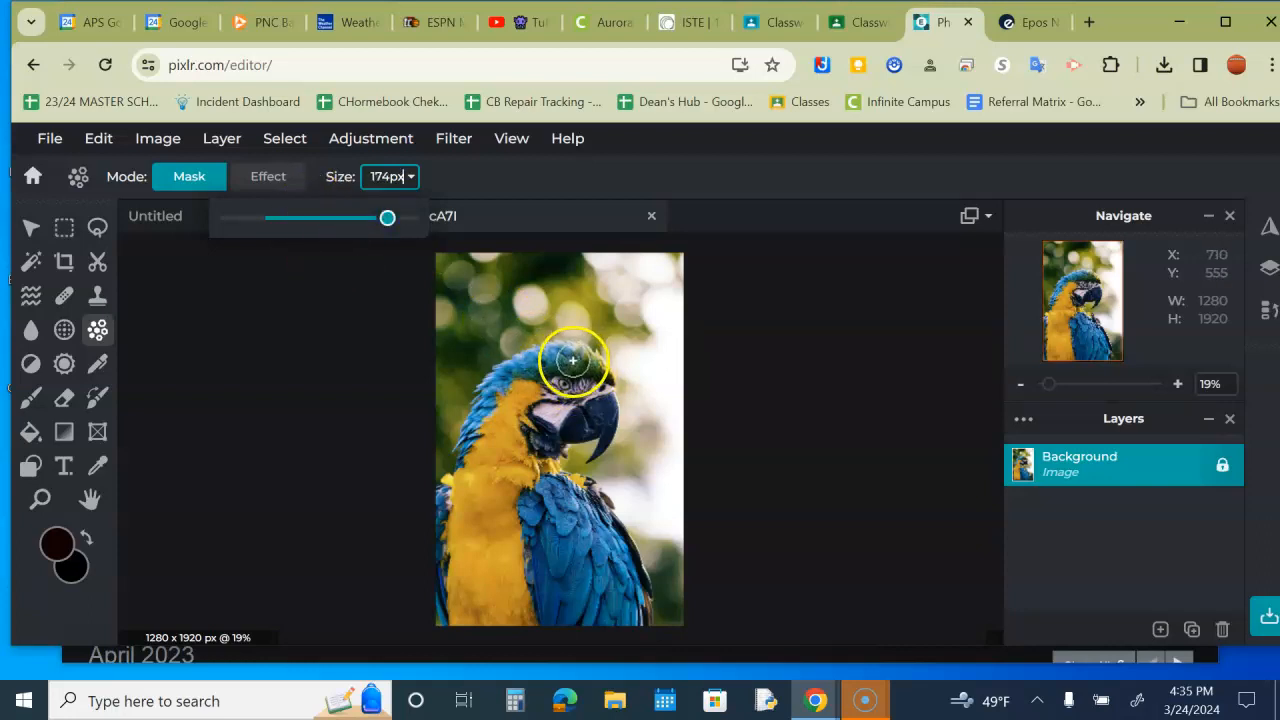
left_click_drag(389, 220, 236, 218)
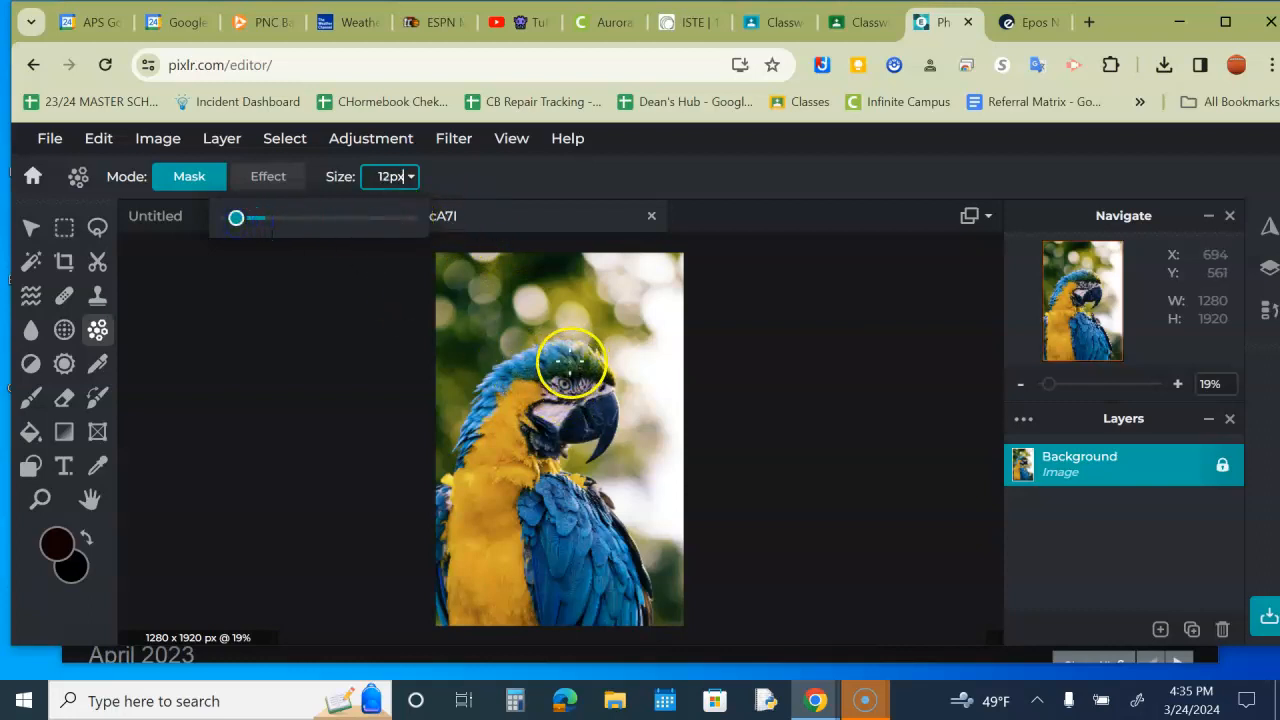
left_click_drag(235, 220, 393, 227)
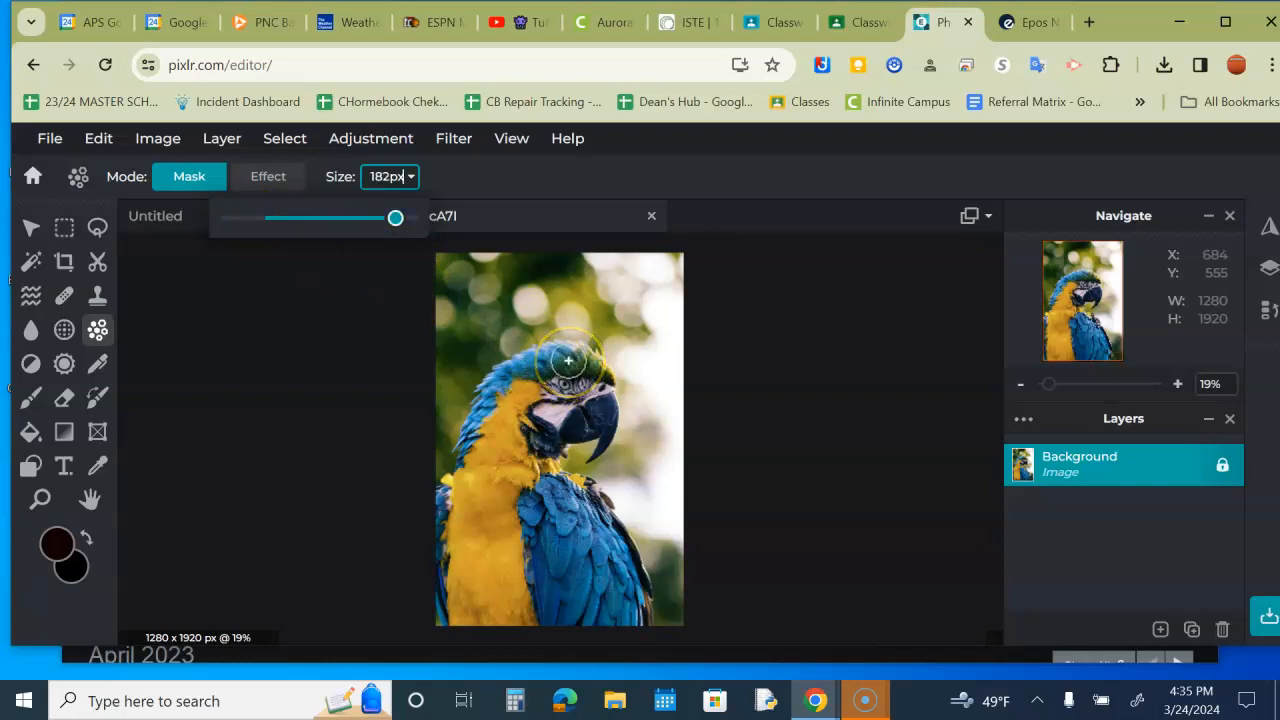
left_click_drag(395, 217, 380, 224)
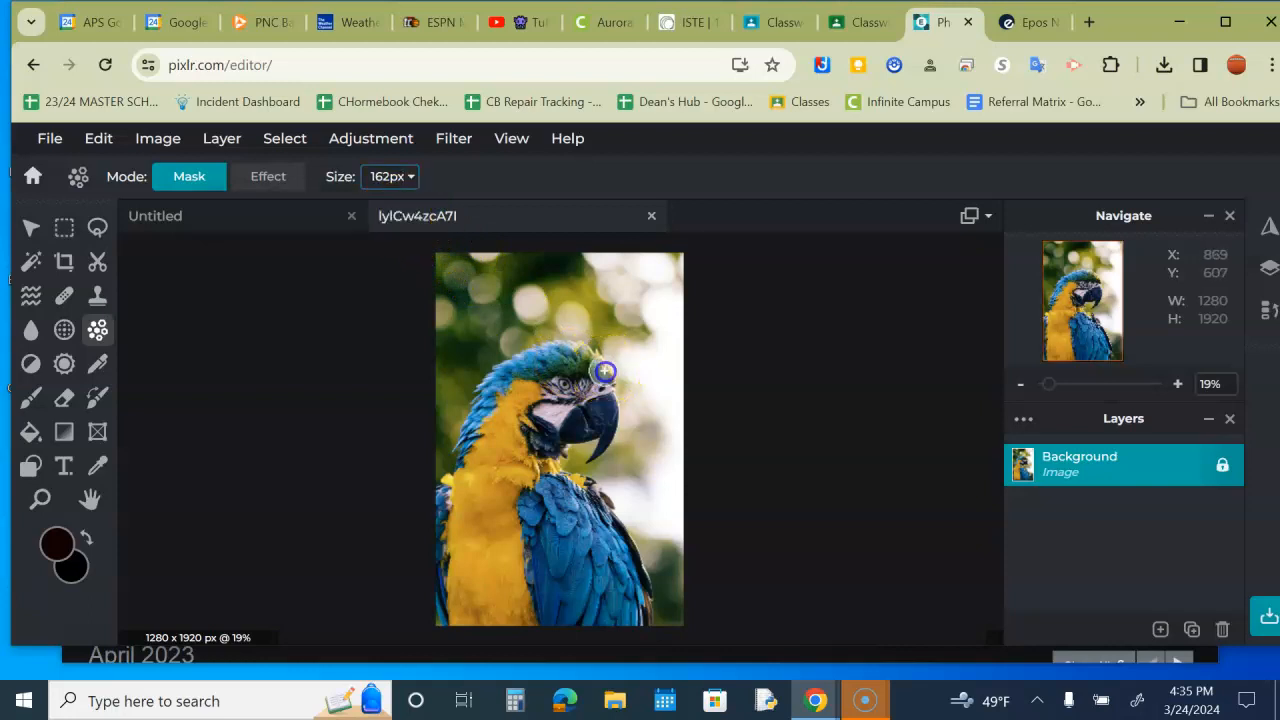
mouse_move(577, 351)
left_mouse_down()
mouse_move(517, 361)
mouse_move(565, 363)
mouse_move(516, 363)
mouse_move(485, 392)
mouse_move(467, 444)
mouse_move(491, 371)
mouse_move(597, 300)
left_mouse_up()
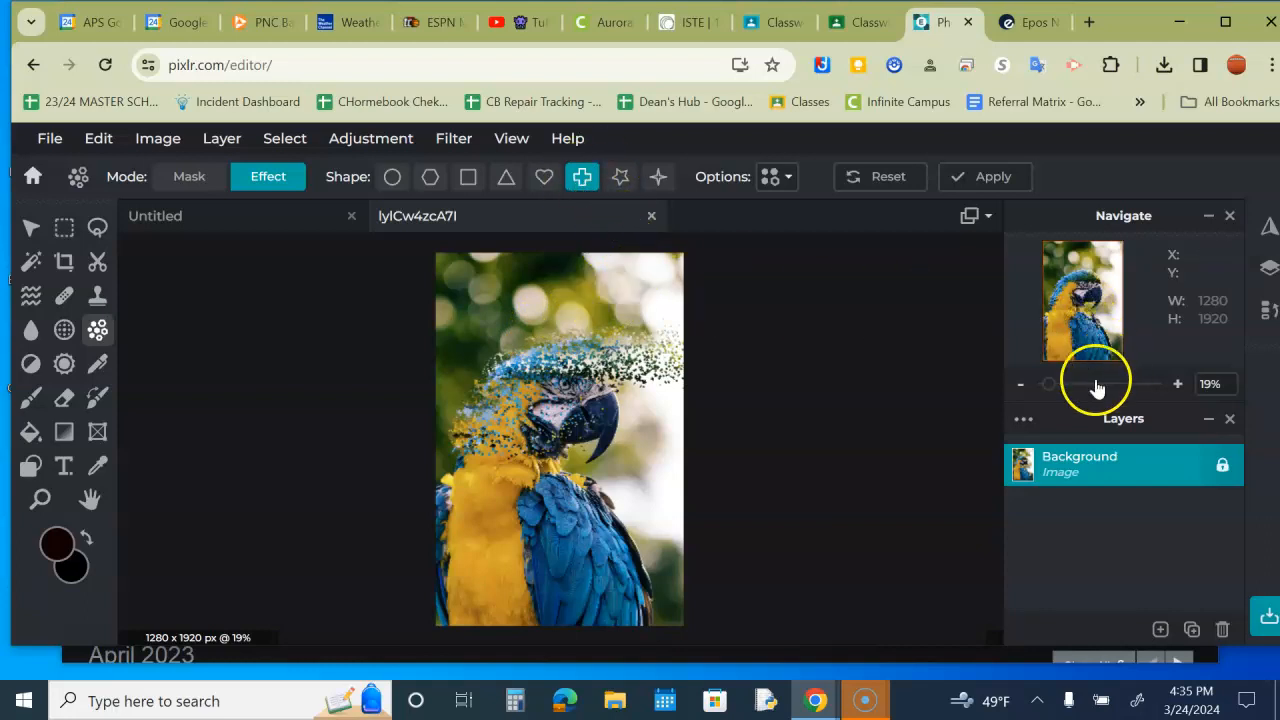
Step: Try the star, four-pointed star, heart, triangle, square, hexagon and circle shapes for the dispersed particles, ending on the circle
left_click_drag(1058, 390, 1082, 390)
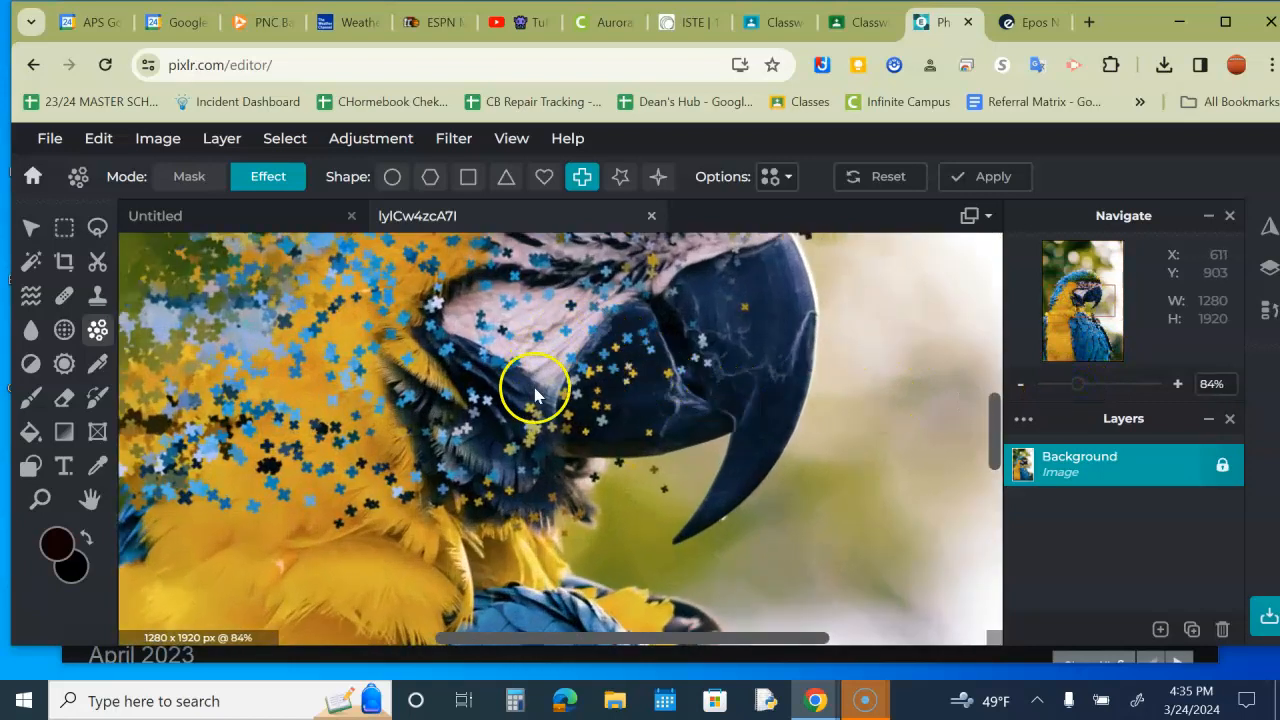
left_click(621, 178)
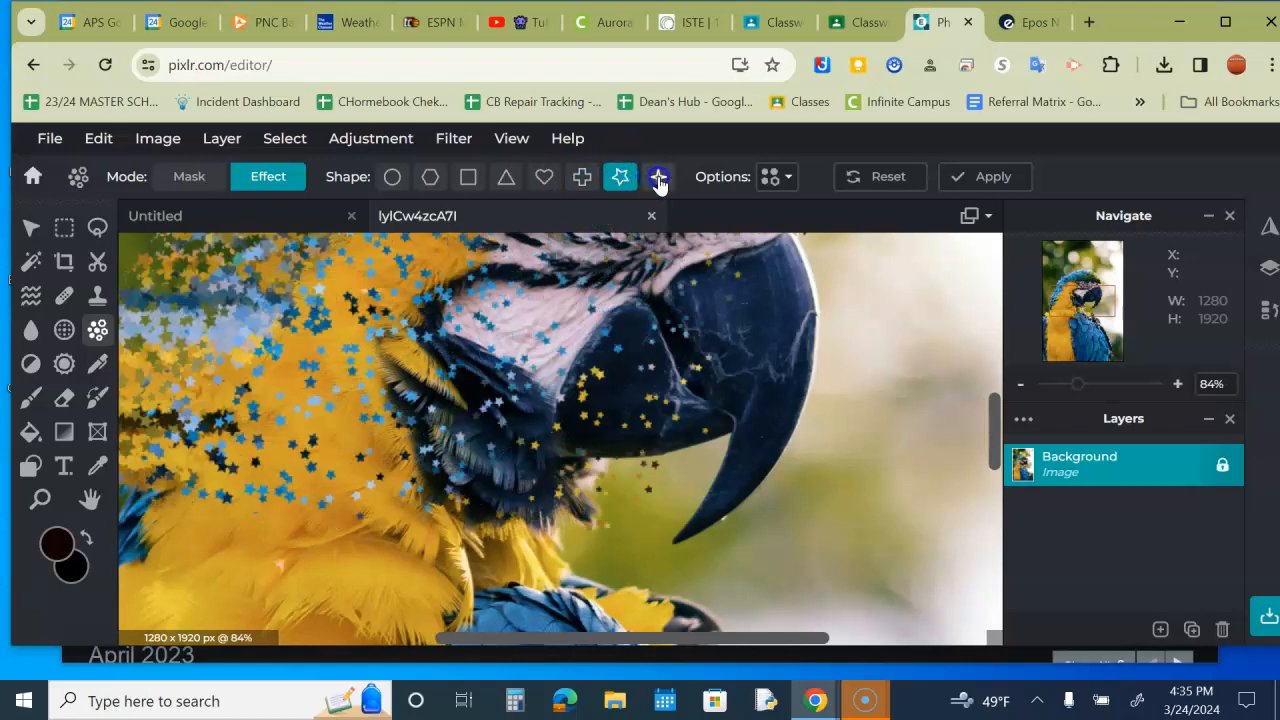
left_click(658, 177)
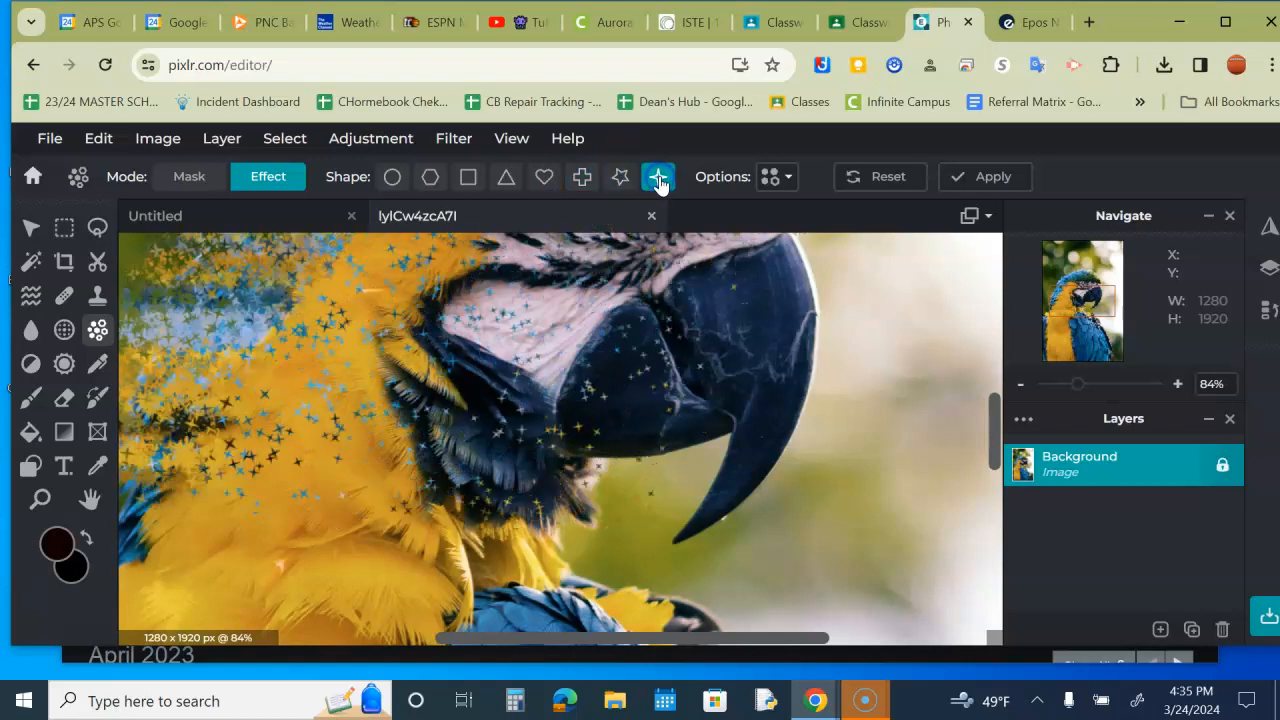
left_click(544, 180)
left_click(507, 183)
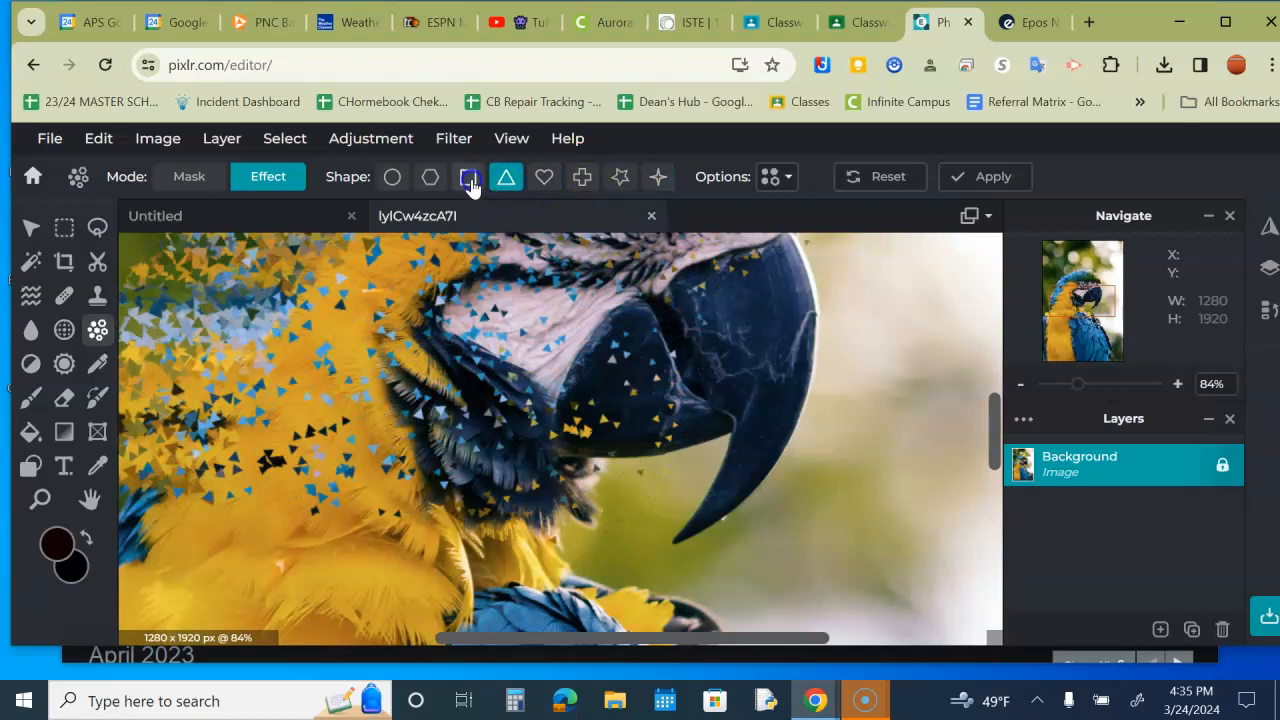
left_click(467, 181)
left_click(432, 181)
left_click(394, 180)
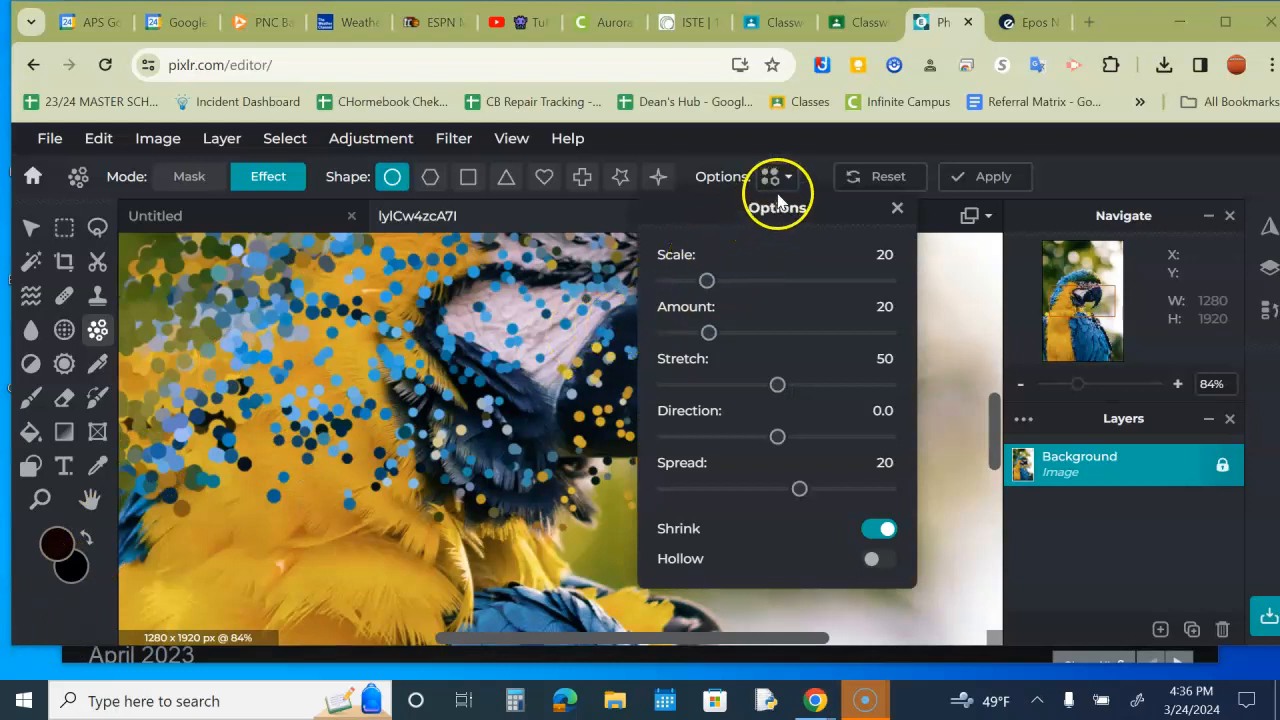
Step: Set the dispersion amount to 64 and change the particle shape to hearts
left_click_drag(712, 333, 772, 338)
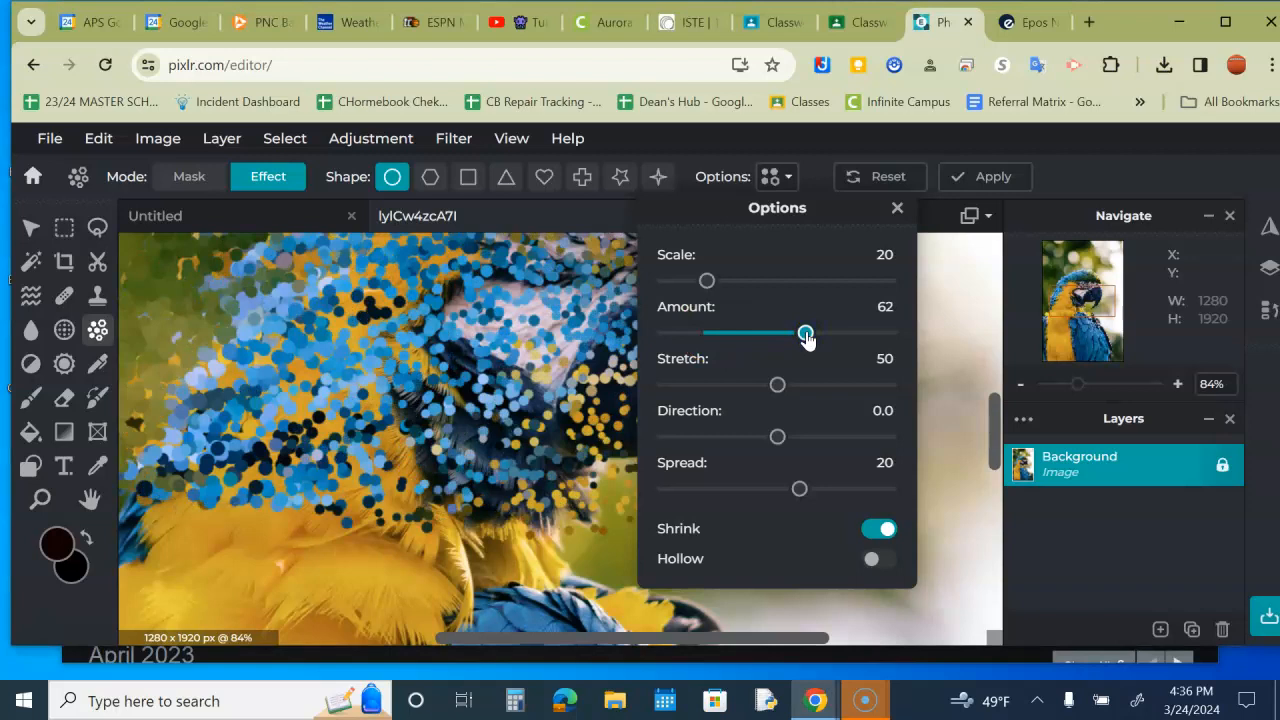
mouse_move(814, 340)
left_mouse_down()
mouse_move(843, 337)
mouse_move(816, 339)
left_mouse_up()
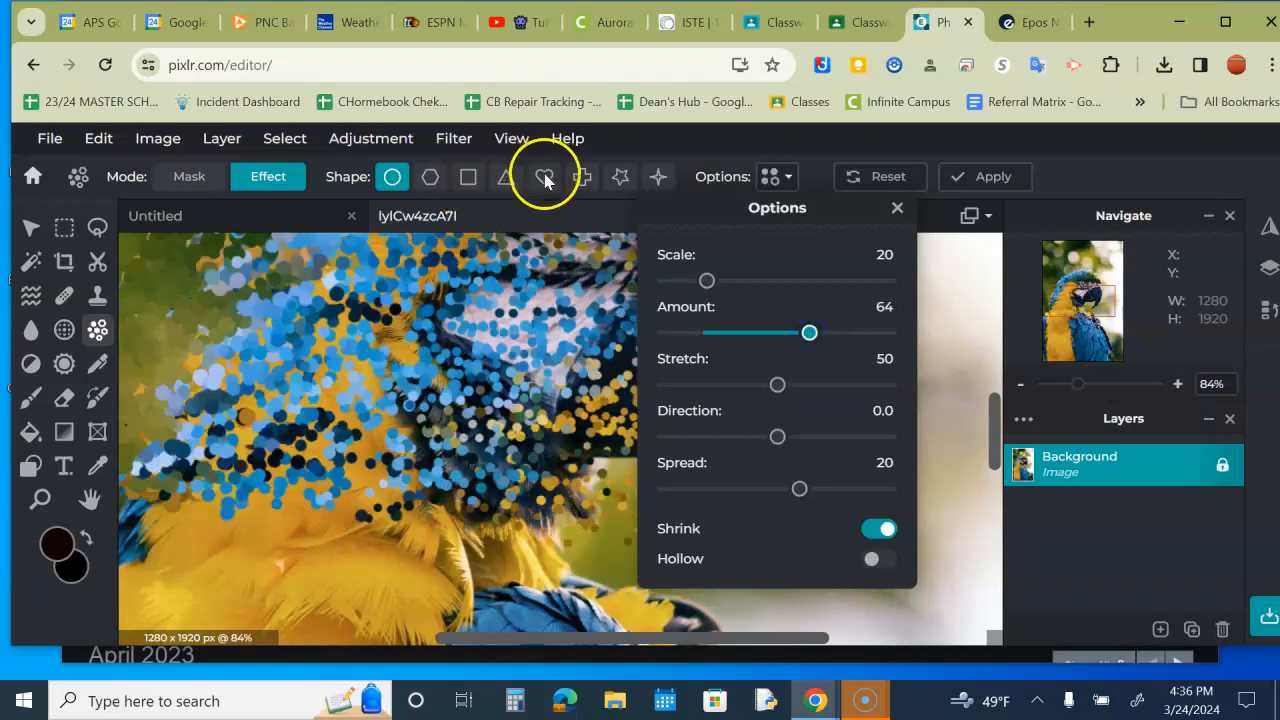
left_click(544, 178)
left_click(544, 178)
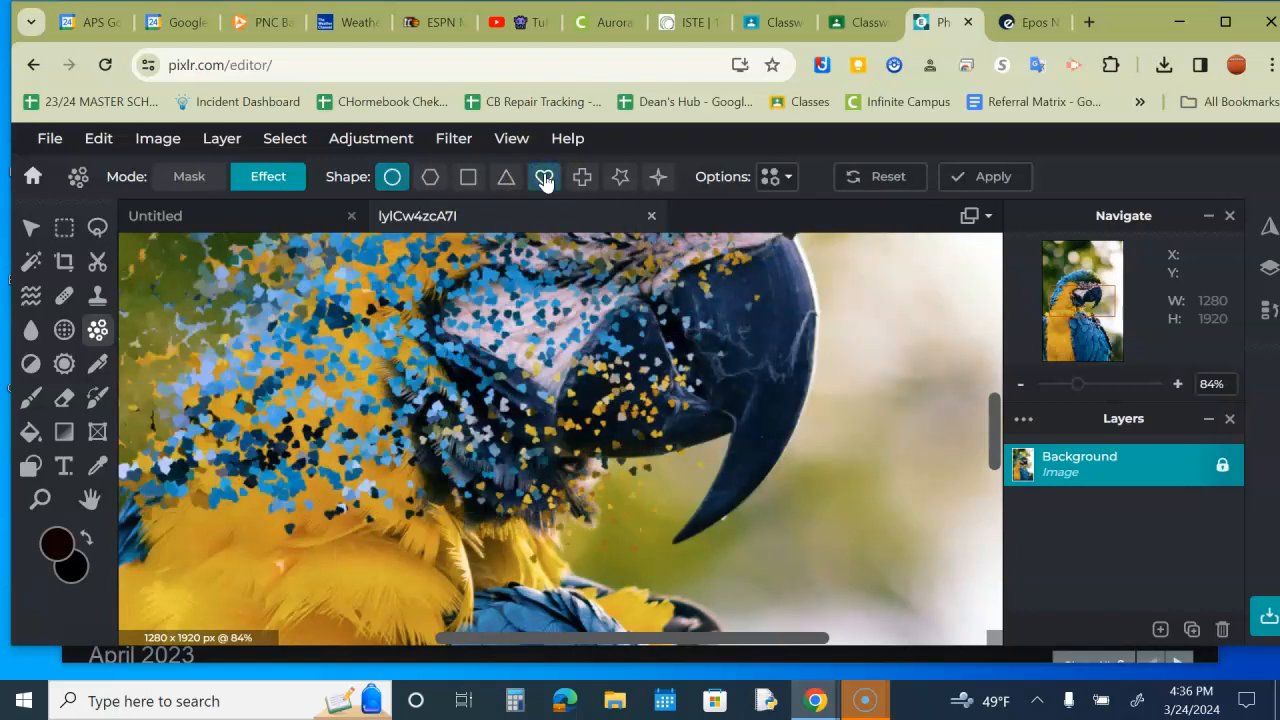
Step: Adjust the heart dispersion's scale to 40 and its amount to 89
left_click(776, 178)
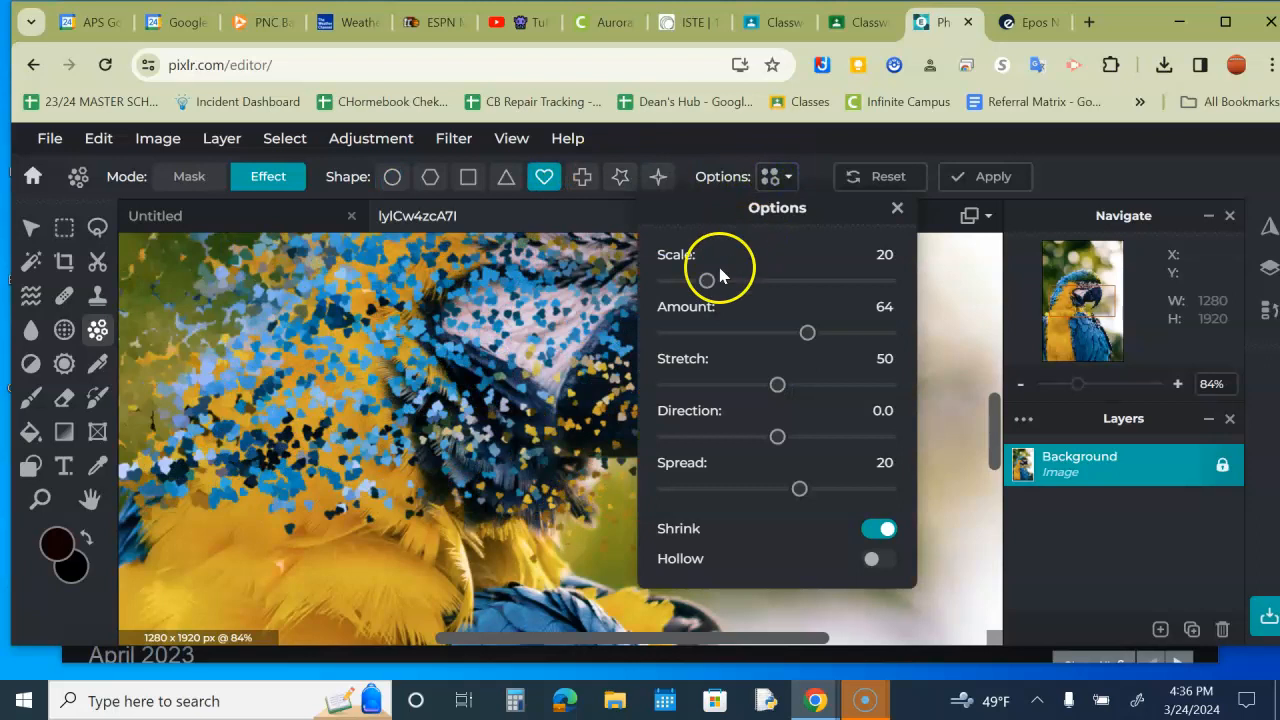
left_click_drag(728, 288, 769, 288)
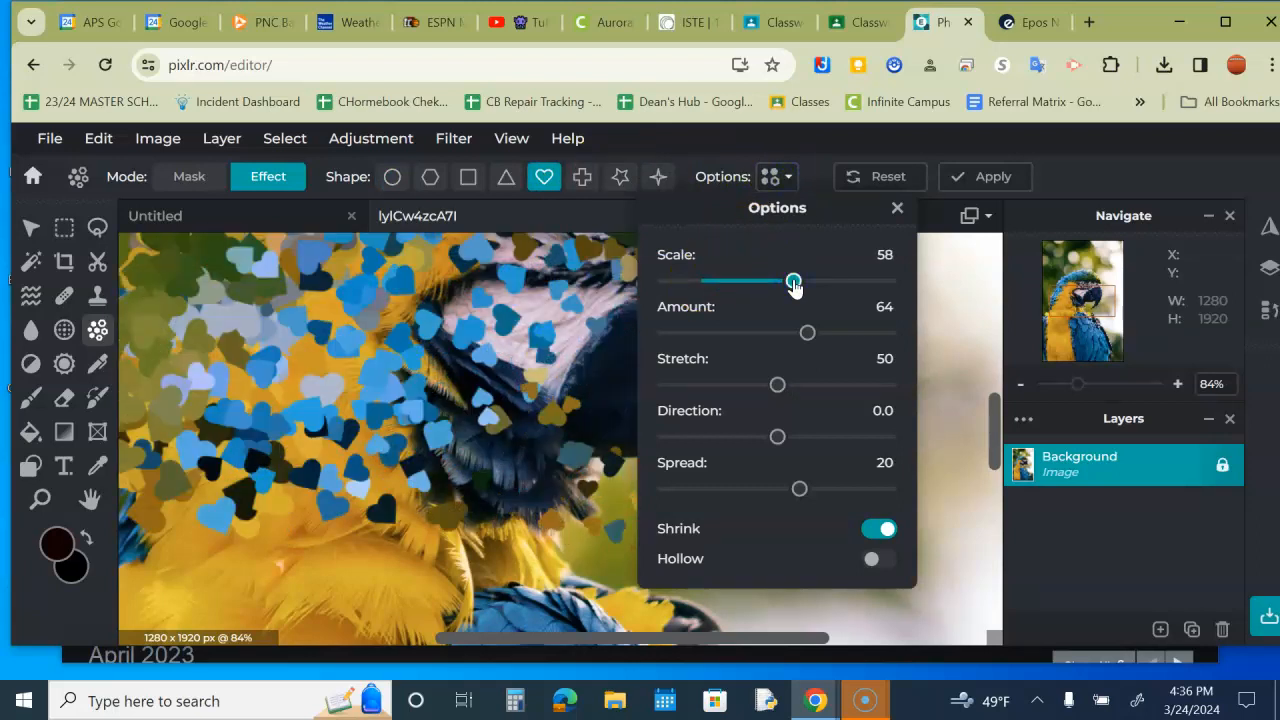
left_click_drag(793, 285, 849, 282)
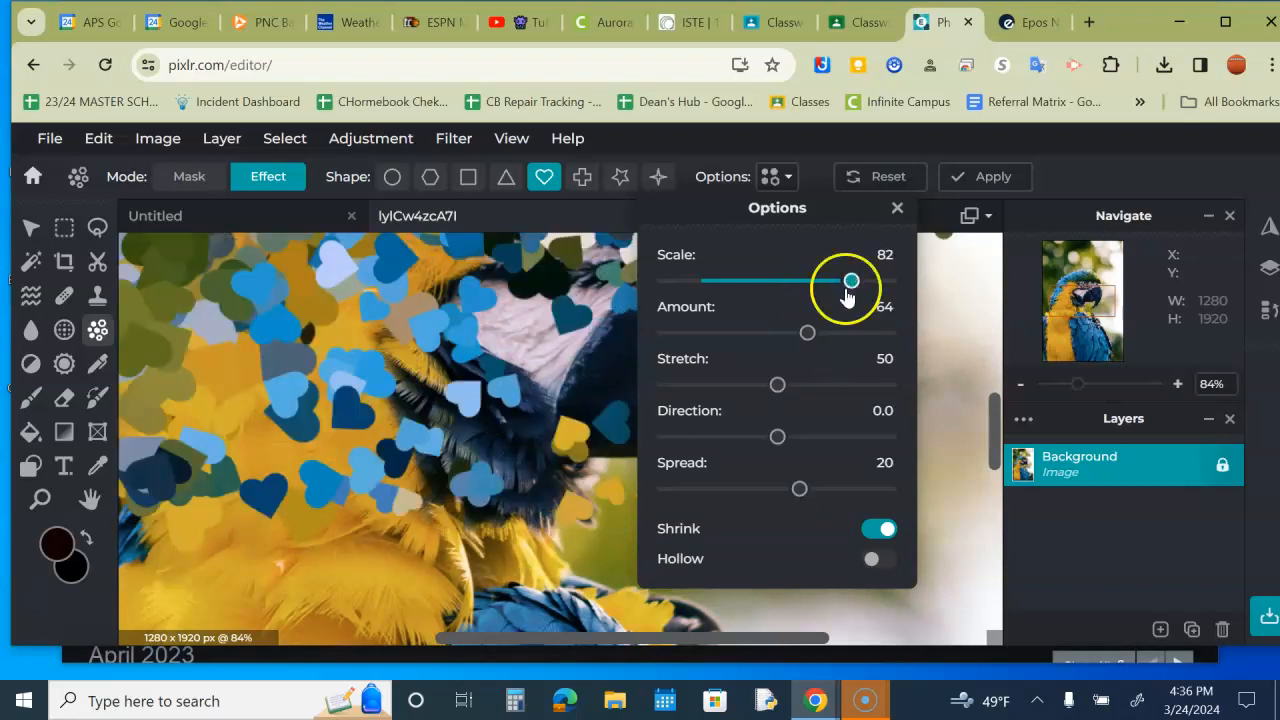
left_click_drag(806, 333, 883, 343)
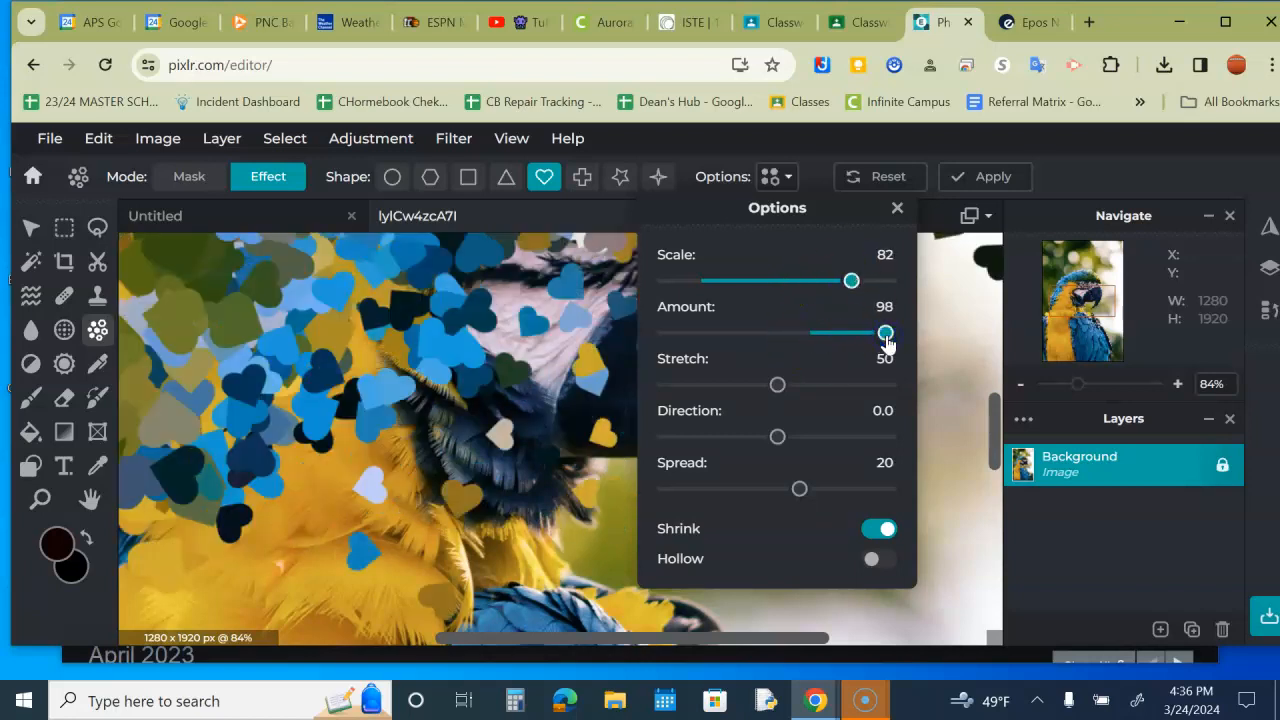
left_click_drag(849, 281, 729, 283)
left_click_drag(884, 336, 831, 340)
left_click_drag(729, 285, 753, 283)
left_click_drag(830, 332, 866, 334)
Step: Set the dispersion's stretch to 18, direction to -110.3 and spread to 6
left_click_drag(778, 386, 692, 401)
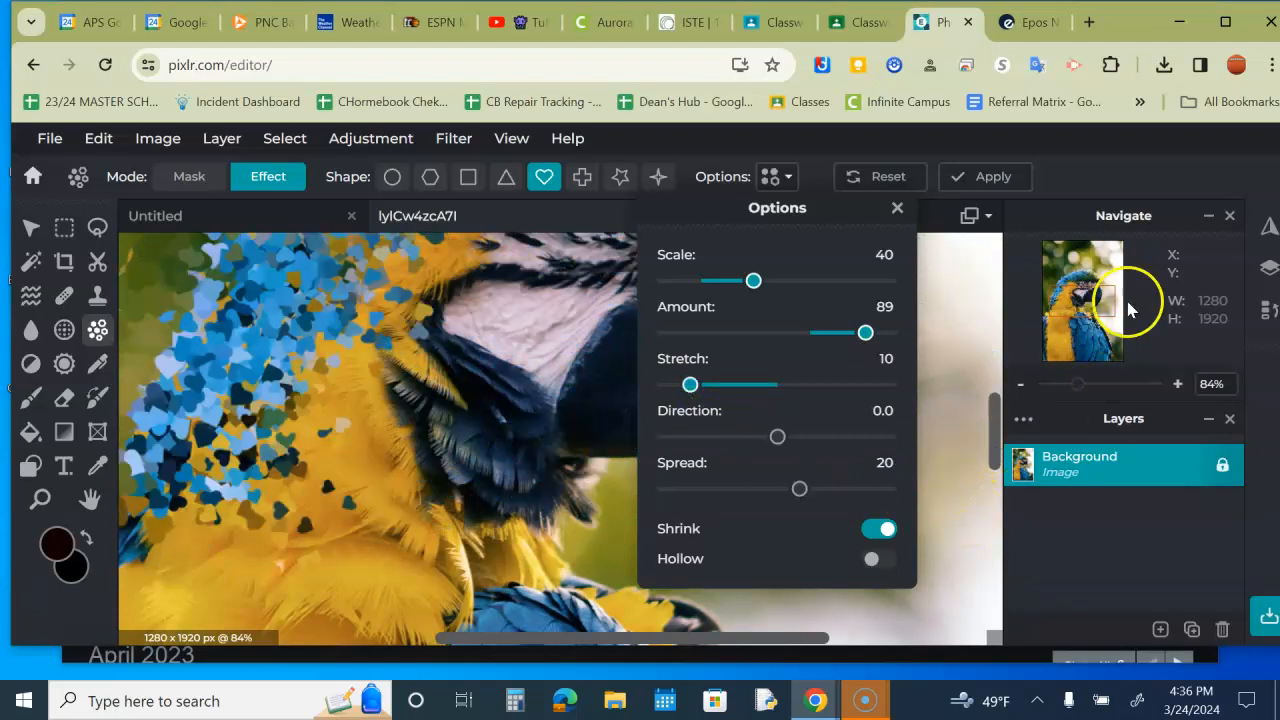
left_click_drag(1073, 391, 1059, 394)
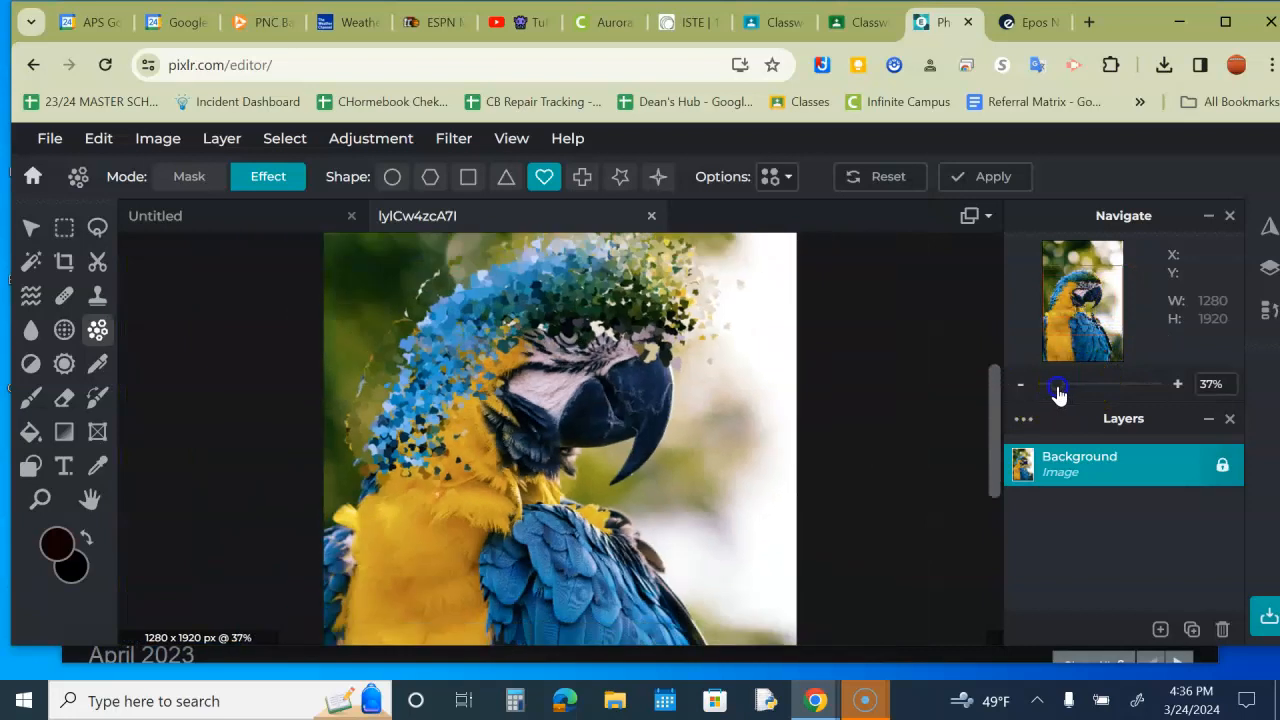
left_click(778, 190)
mouse_move(689, 384)
left_mouse_down()
mouse_move(889, 397)
mouse_move(710, 392)
mouse_move(730, 391)
mouse_move(840, 395)
mouse_move(695, 403)
mouse_move(708, 400)
left_mouse_up()
left_click_drag(771, 434, 711, 437)
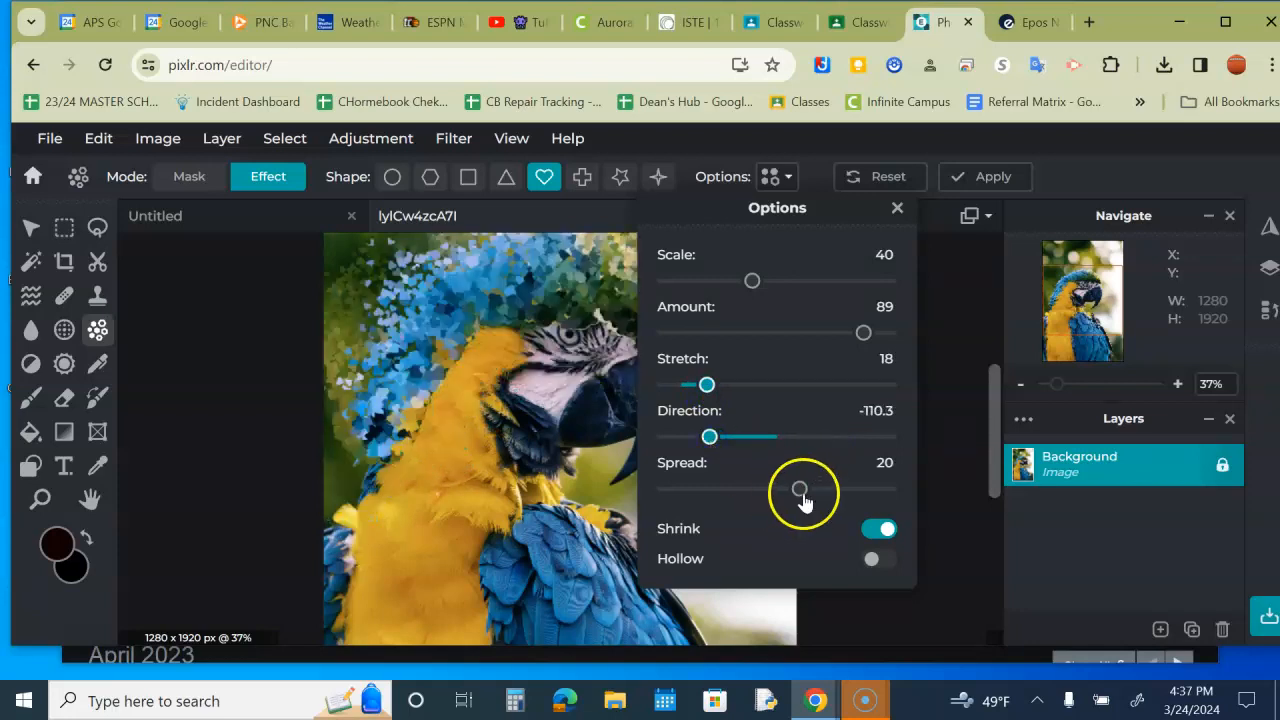
mouse_move(802, 495)
left_mouse_down()
mouse_move(713, 493)
mouse_move(840, 498)
mouse_move(787, 495)
left_mouse_up()
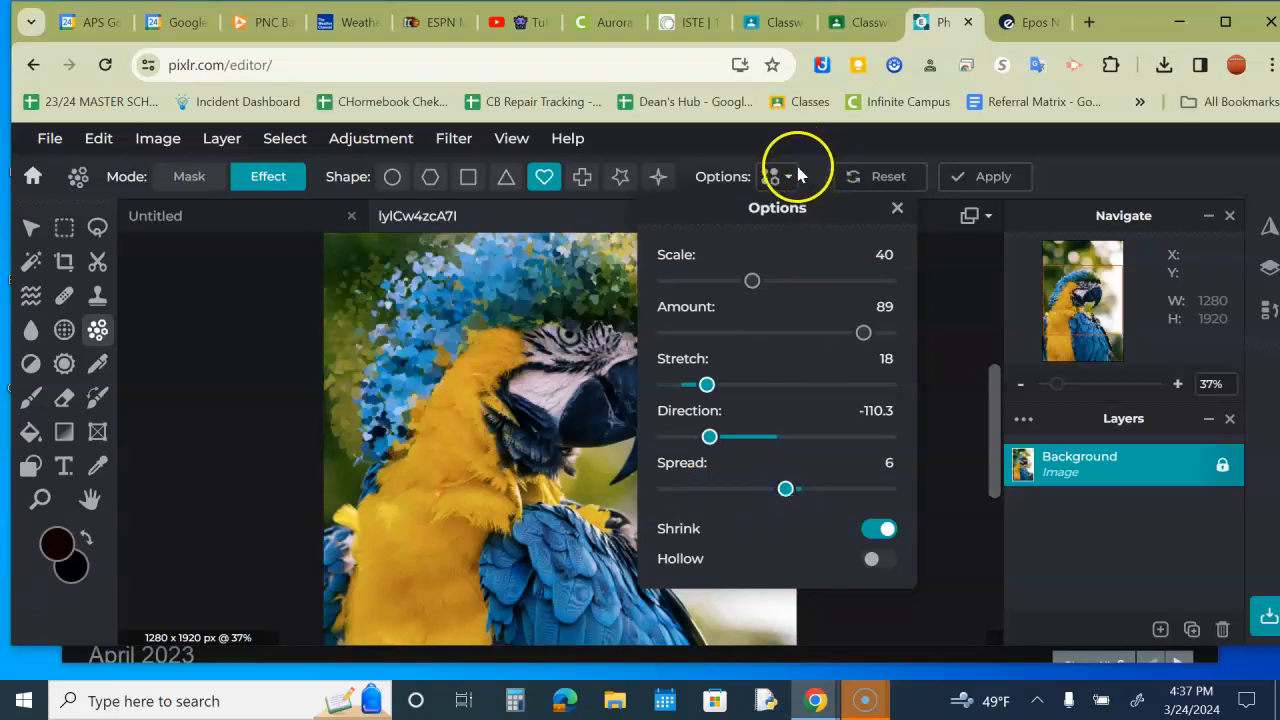
Step: Reset the head dispersion and paint a new mask over the parrot's blue wing with a 106 px brush
left_click(882, 180)
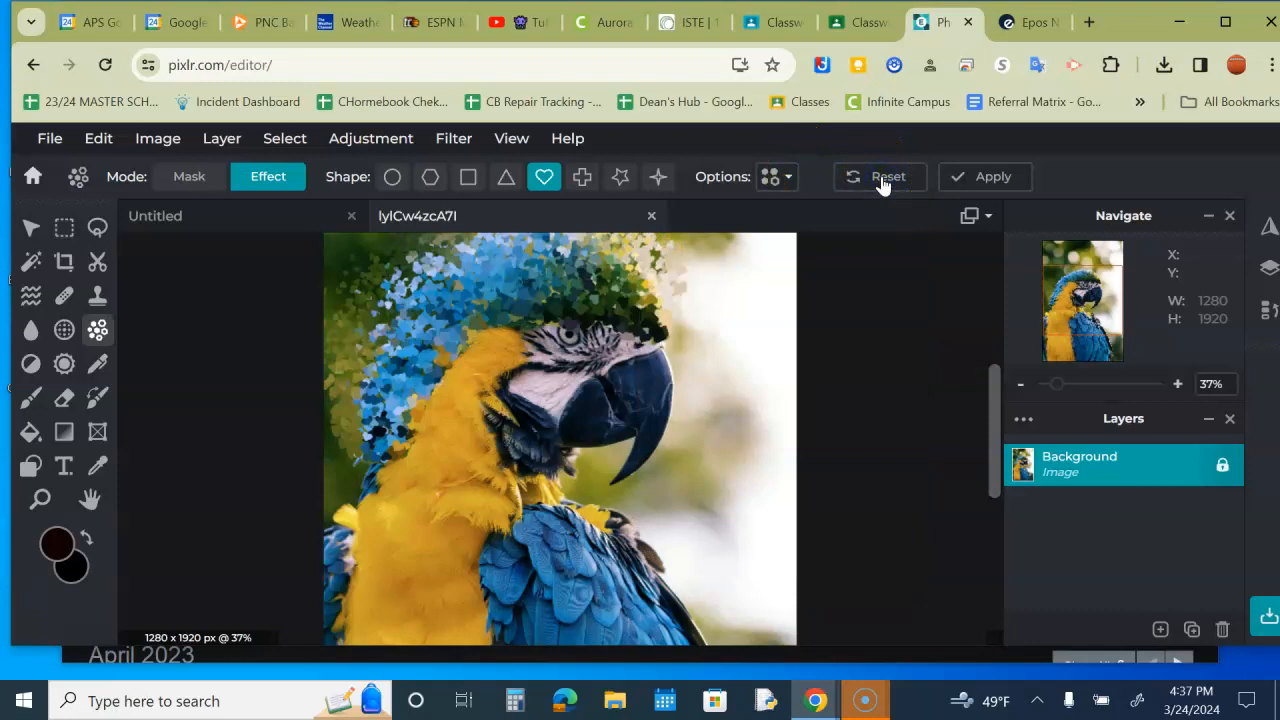
left_click(882, 180)
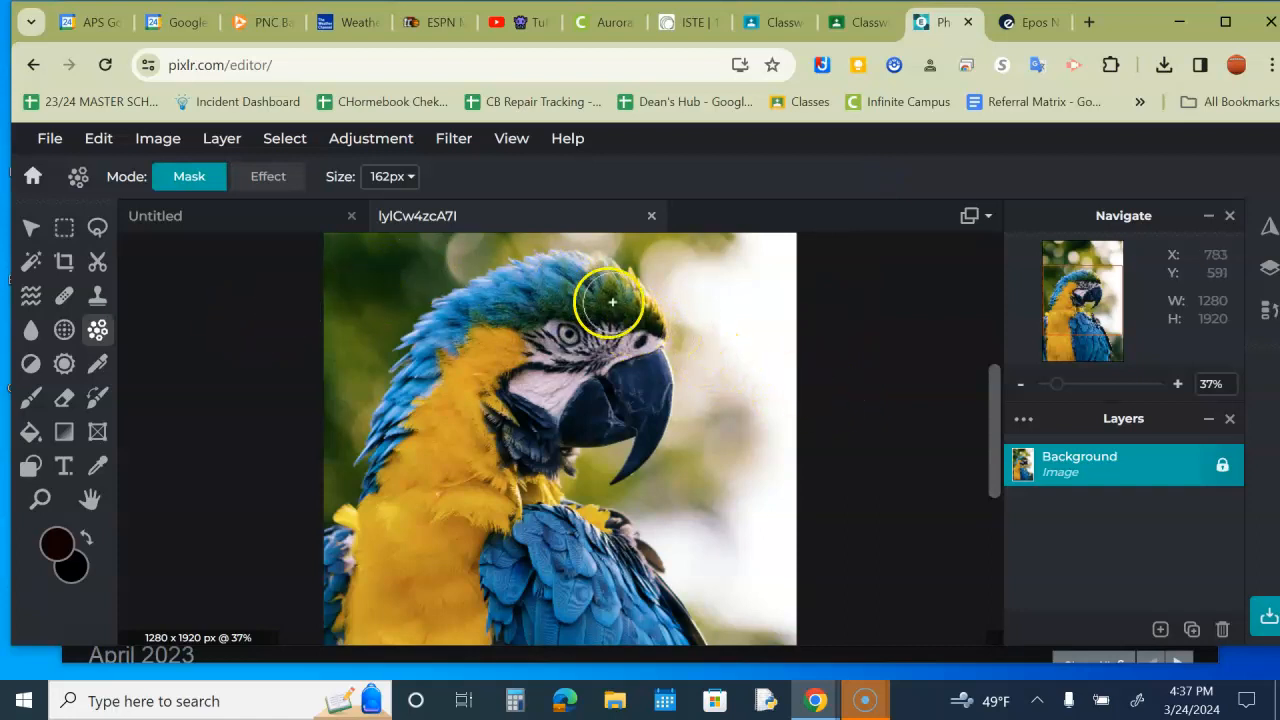
left_click(403, 176)
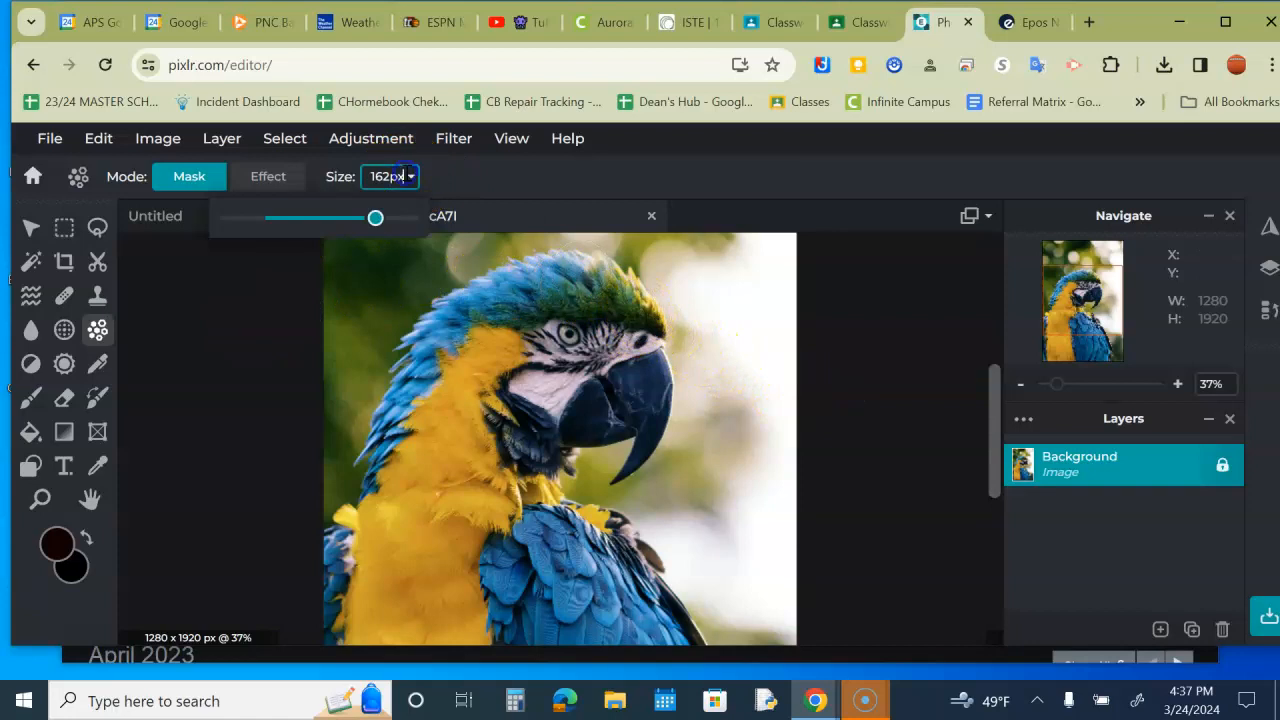
left_click(326, 222)
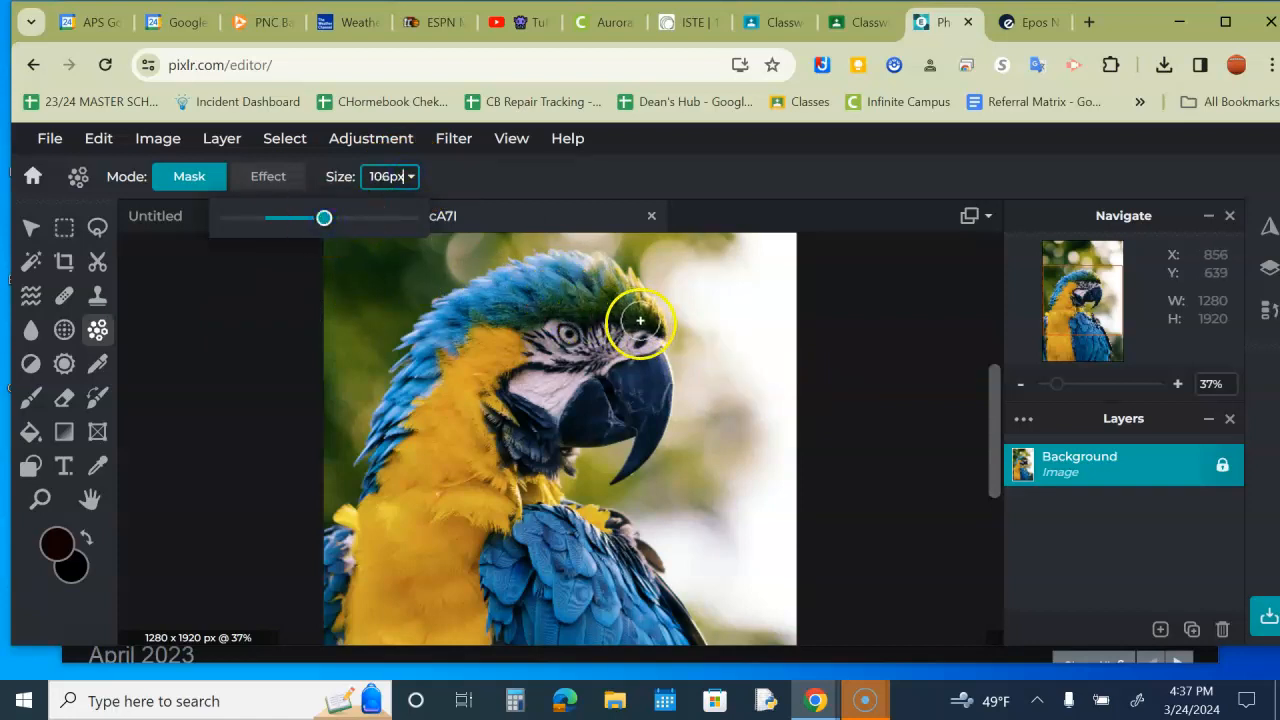
mouse_move(546, 531)
left_mouse_down()
mouse_move(531, 563)
mouse_move(506, 563)
mouse_move(551, 541)
mouse_move(655, 628)
mouse_move(562, 624)
mouse_move(507, 583)
mouse_move(560, 609)
mouse_move(574, 577)
mouse_move(657, 633)
mouse_move(522, 633)
mouse_move(513, 645)
left_mouse_up()
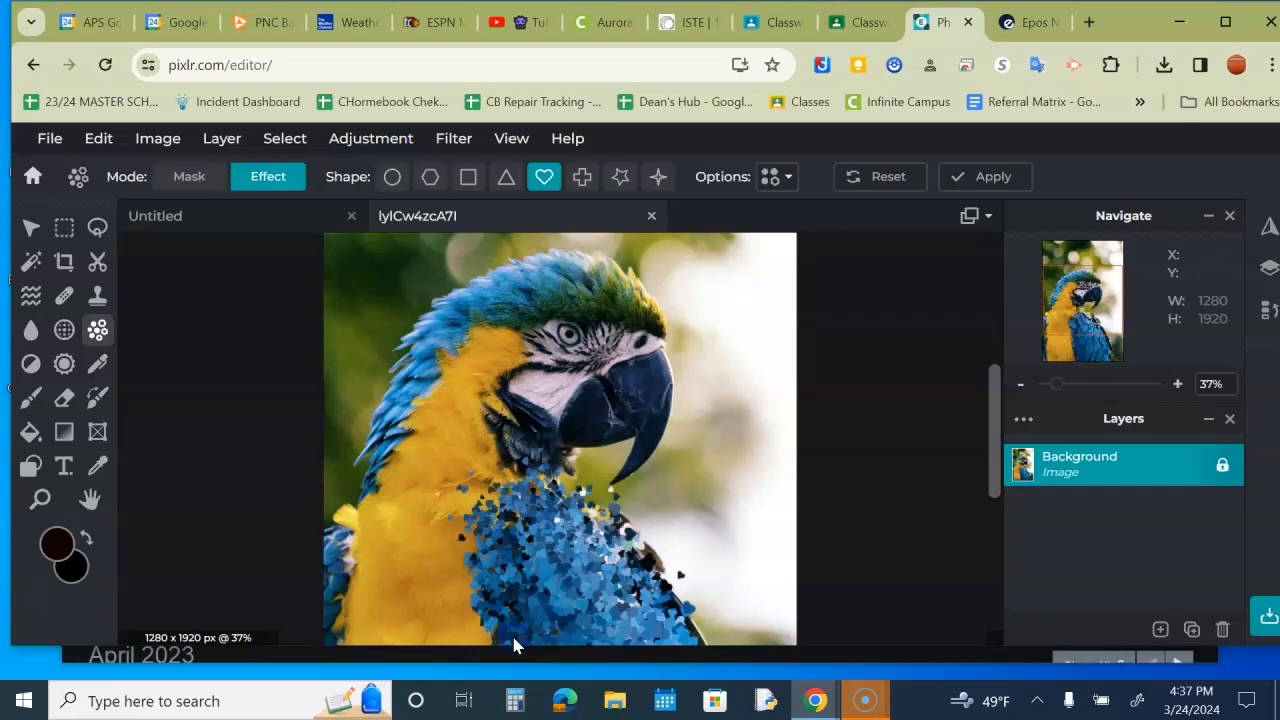
Step: Change the wing dispersion's particle shape to four-point stars and set its scale to 16 and amount to 30
left_click(659, 180)
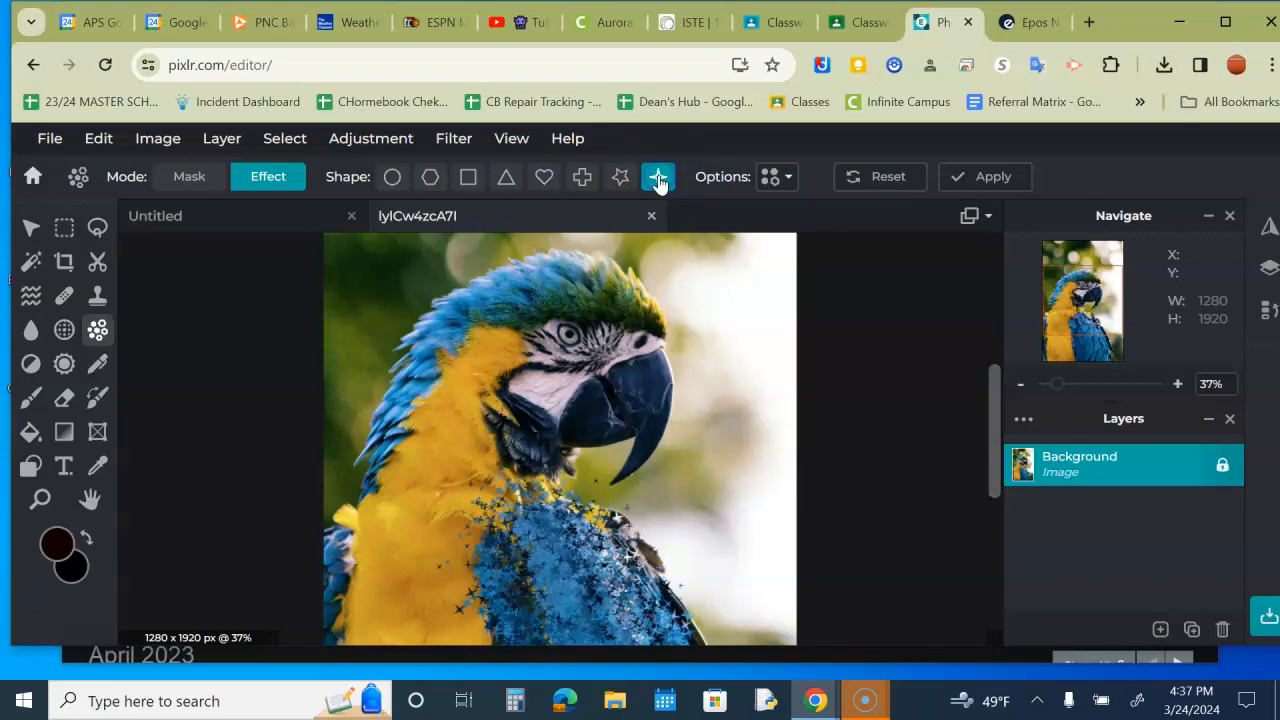
left_click(786, 180)
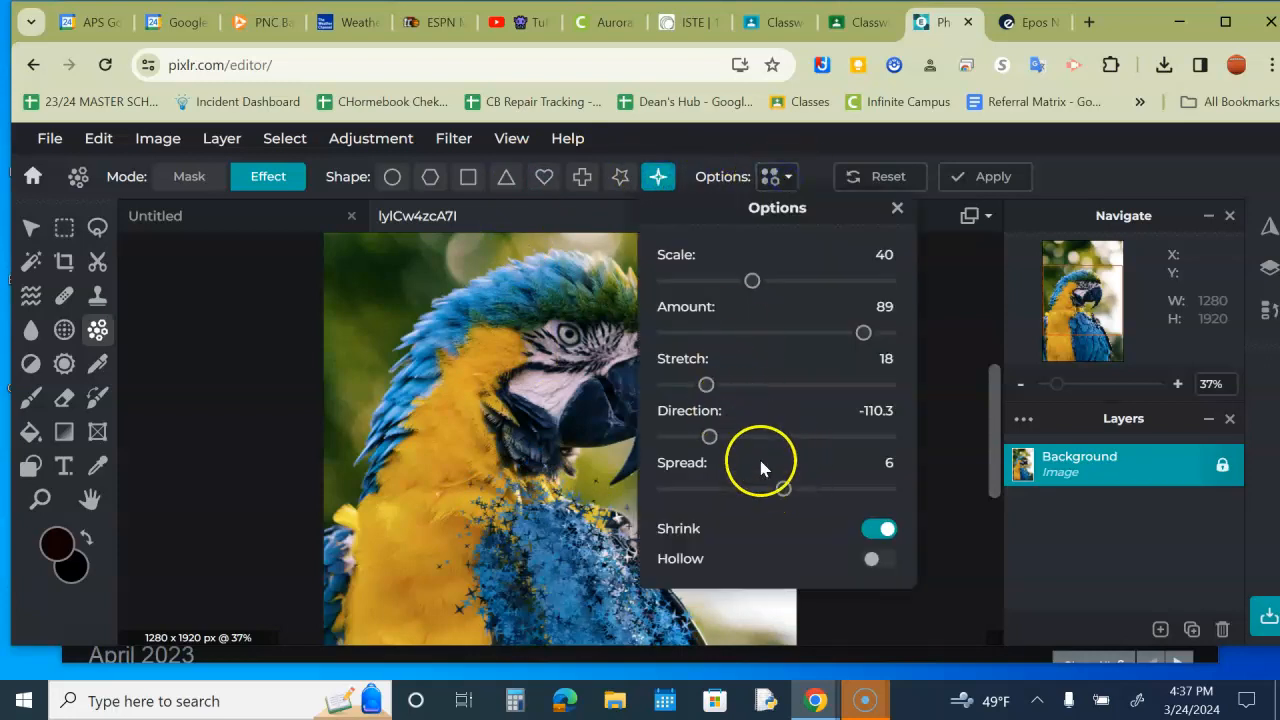
left_click_drag(753, 280, 699, 287)
left_click_drag(862, 334, 735, 347)
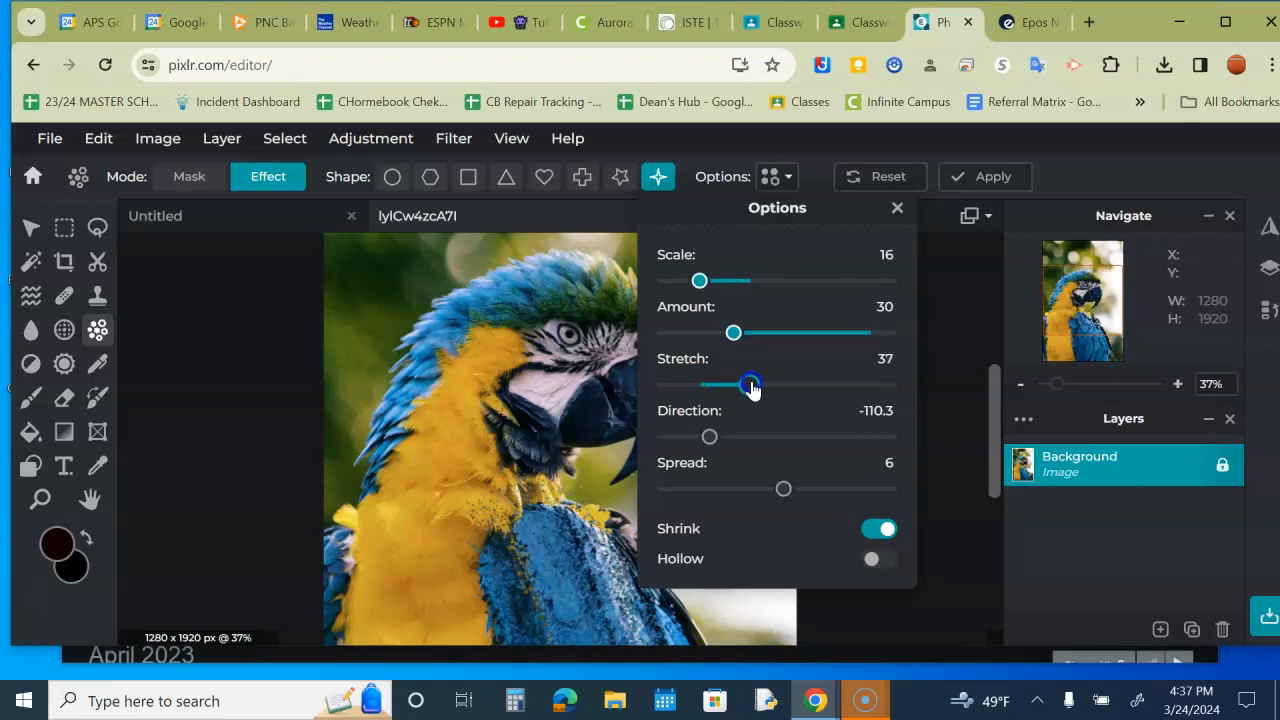
Step: Set the star dispersion's stretch to 38, direction to -38.9 and spread to -90
left_click_drag(749, 389, 753, 390)
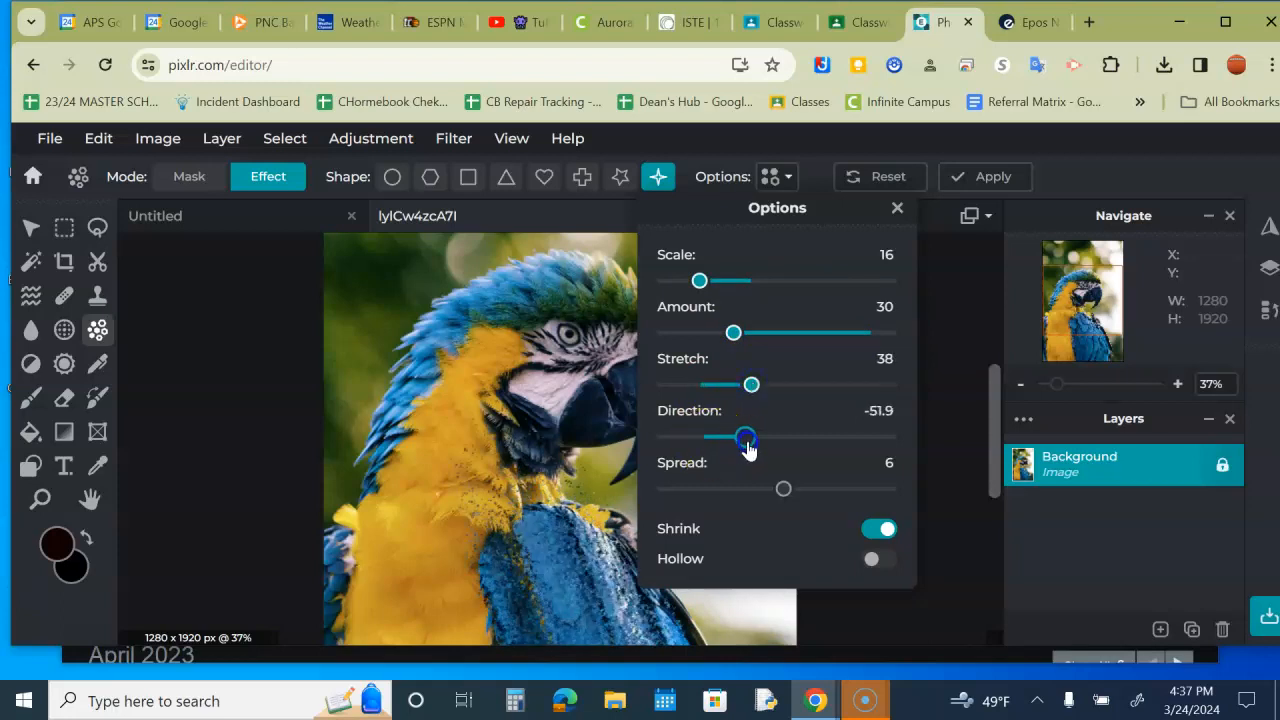
left_click_drag(745, 448, 755, 450)
left_click_drag(779, 498, 767, 497)
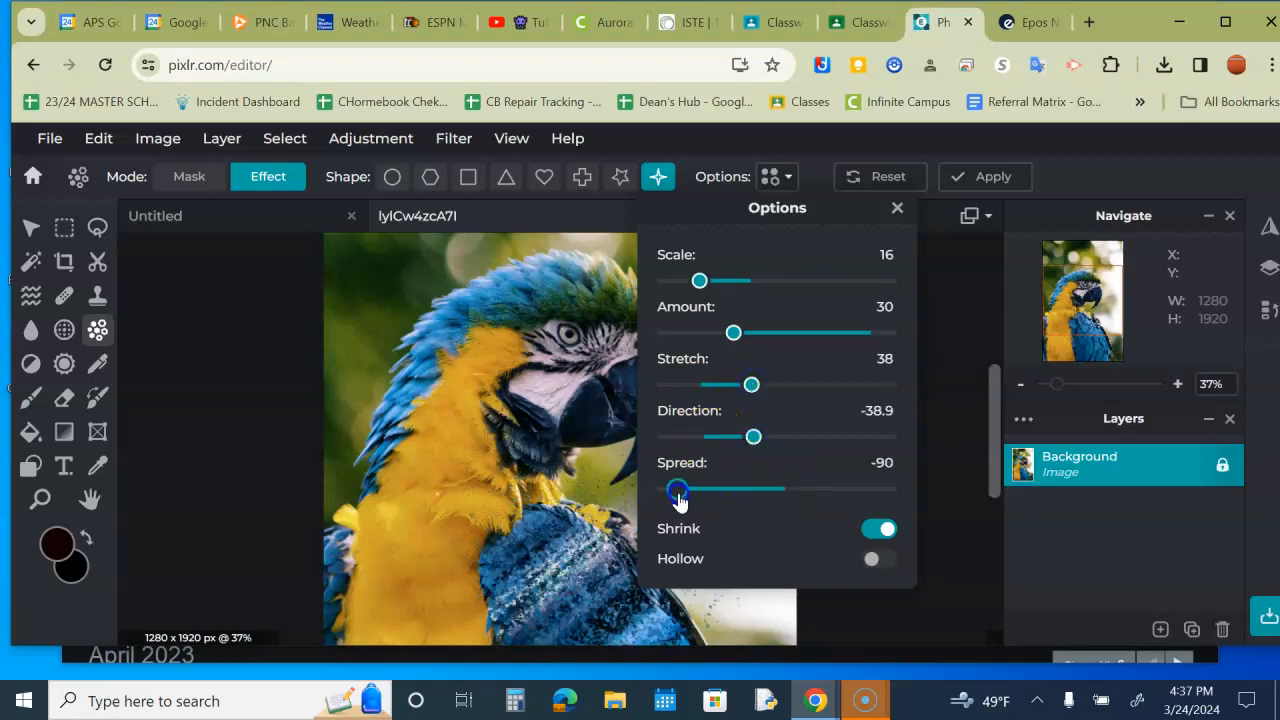
left_click_drag(679, 500, 679, 500)
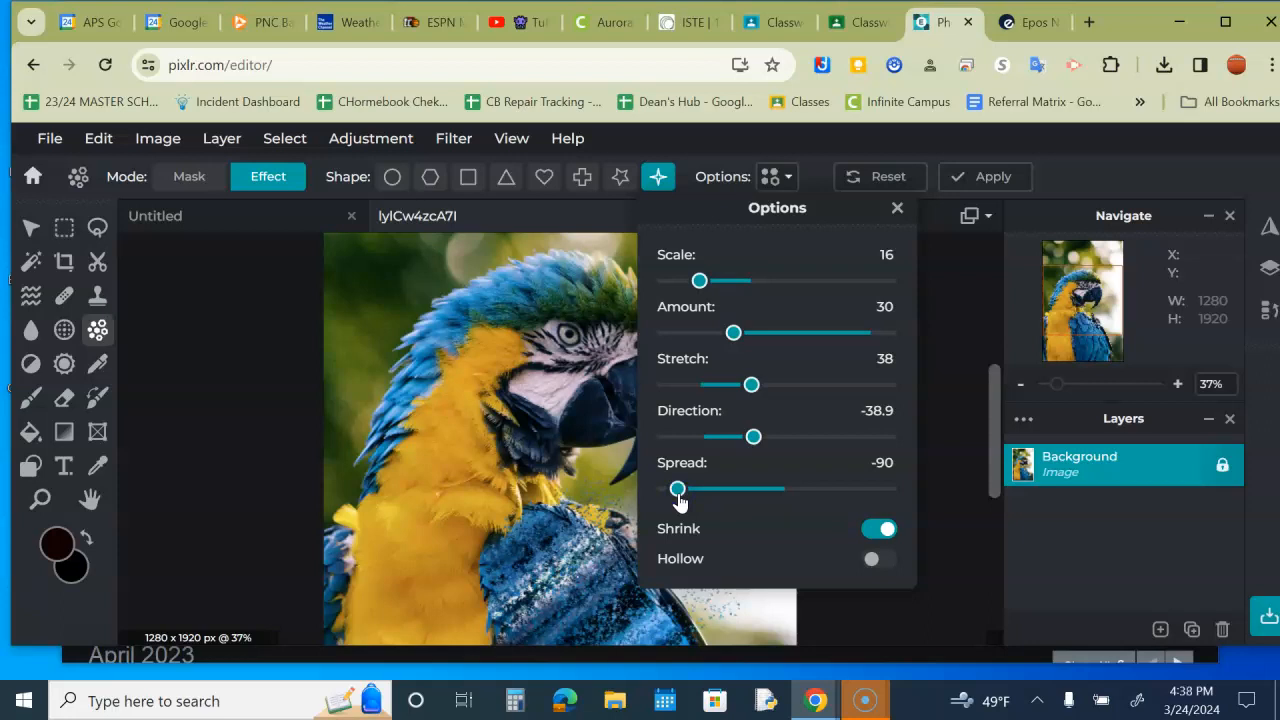
left_click(201, 357)
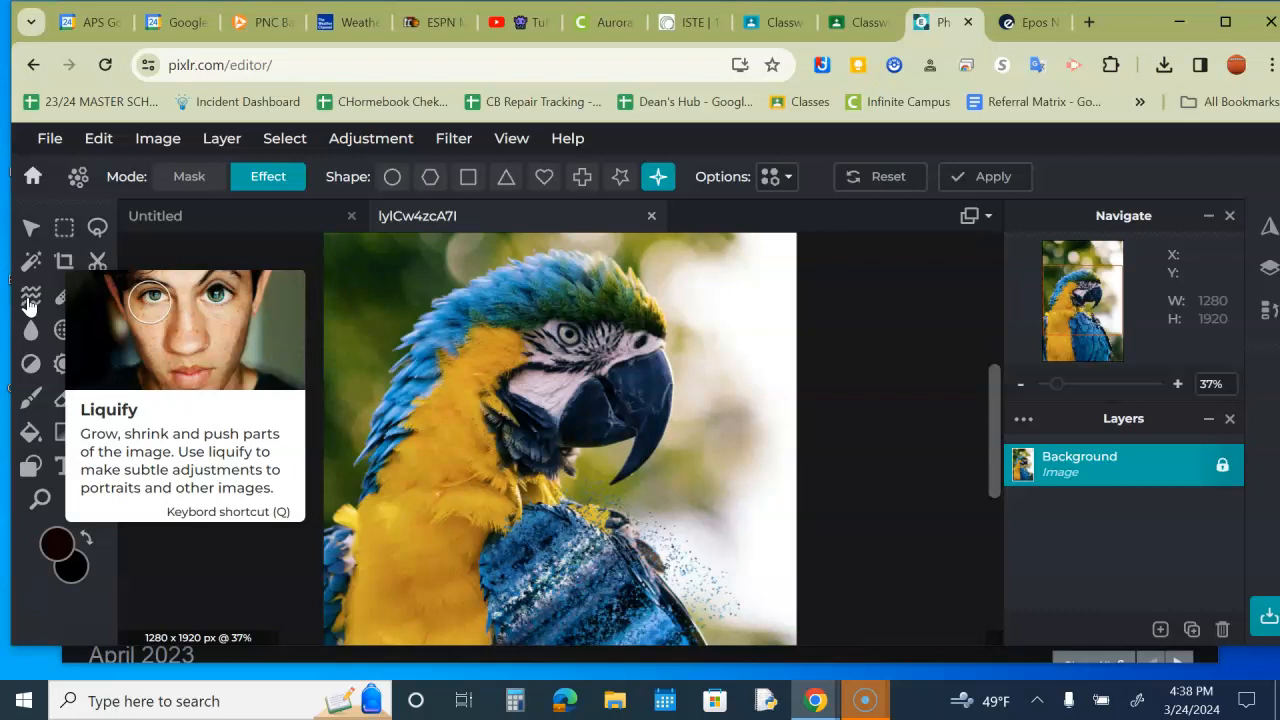
Step: Push the feathers on top of the parrot's head with the Liquify tool at size 50 and 50% strength
left_click(30, 298)
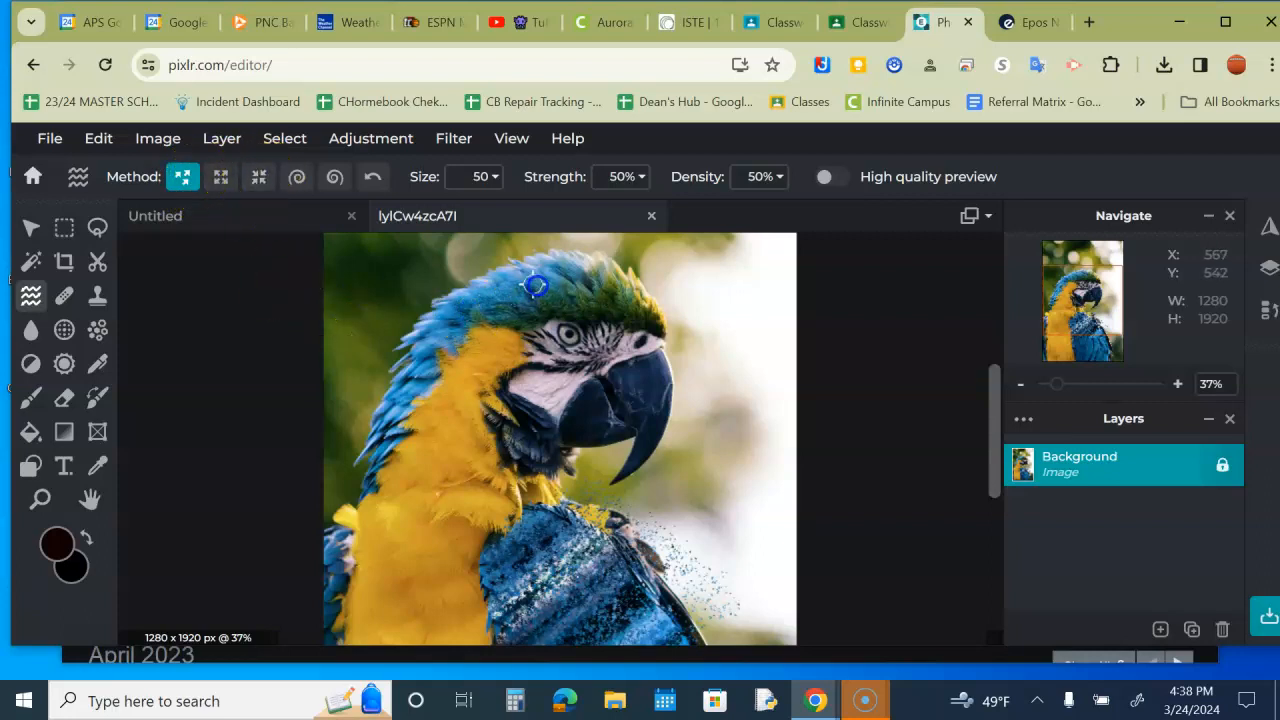
scroll(584, 268, "up", 3)
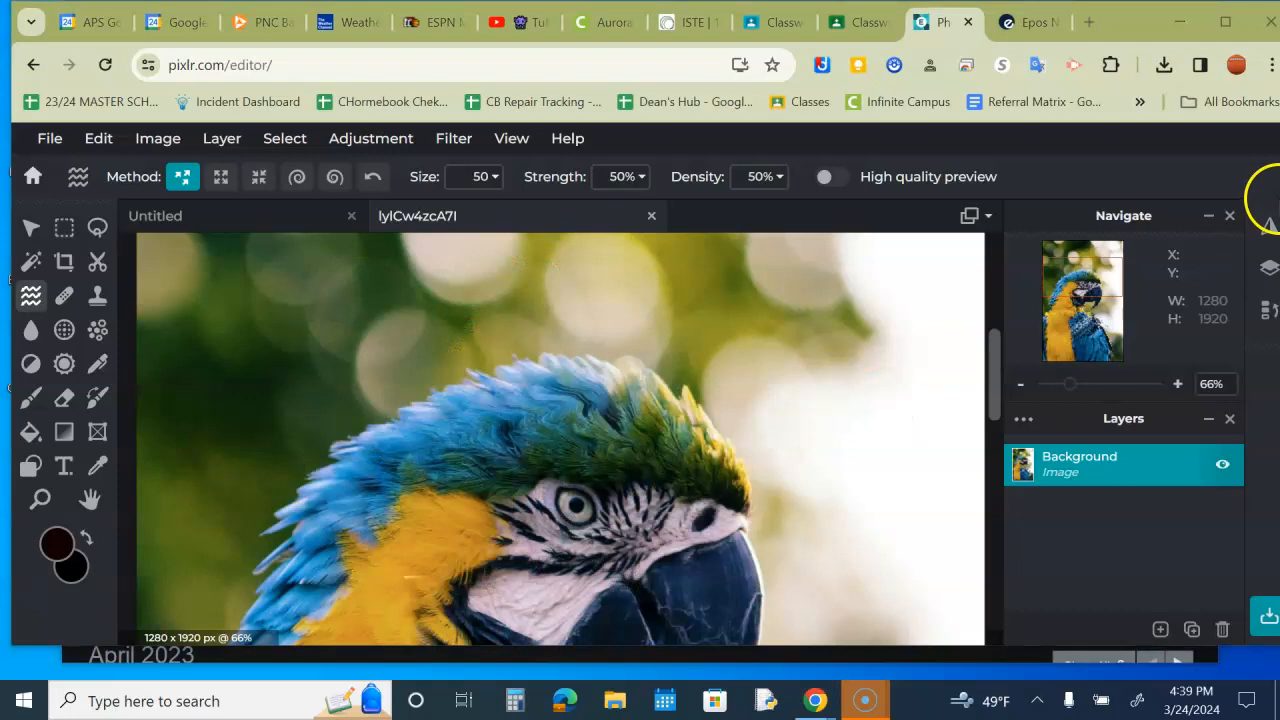
mouse_move(1069, 383)
left_mouse_down()
mouse_move(1094, 380)
mouse_move(1070, 392)
left_mouse_up()
mouse_move(1105, 263)
left_mouse_down()
mouse_move(1102, 324)
mouse_move(1101, 268)
left_mouse_up()
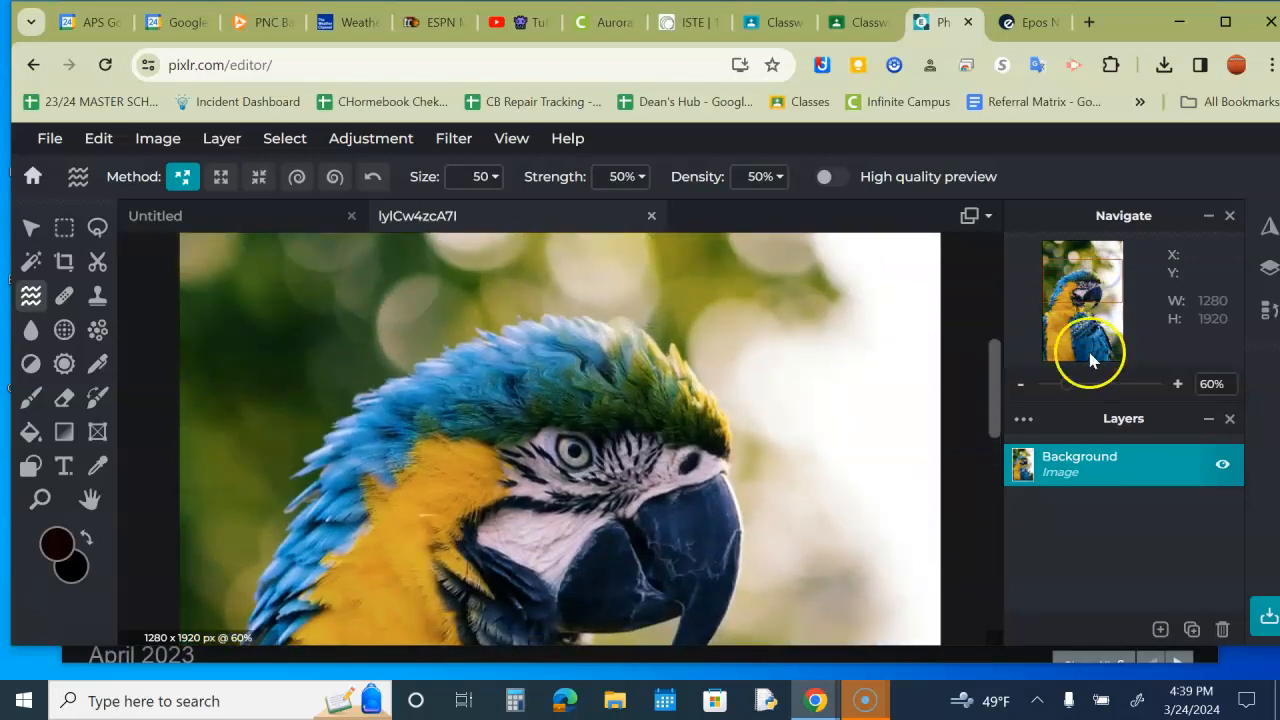
mouse_move(1072, 386)
left_mouse_down()
mouse_move(1097, 396)
mouse_move(1080, 388)
left_mouse_up()
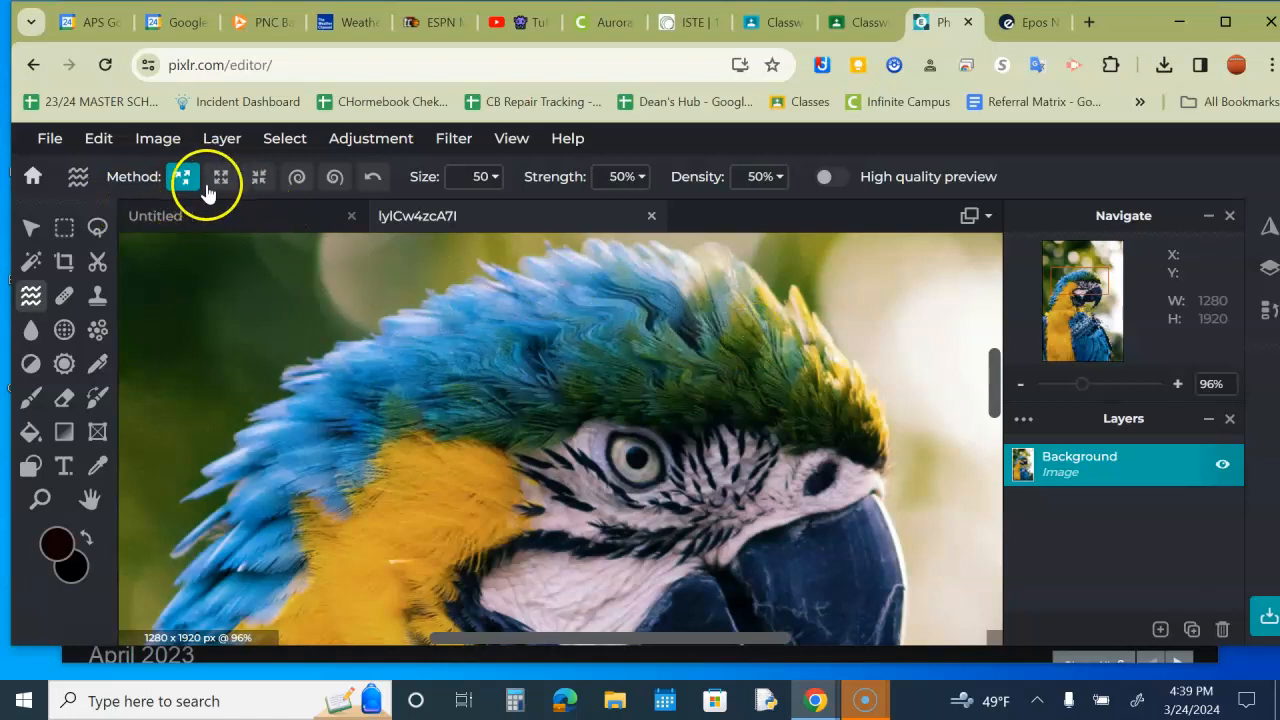
Step: Set the Liquify brush size to 120 and its strength to 92%
left_click(488, 178)
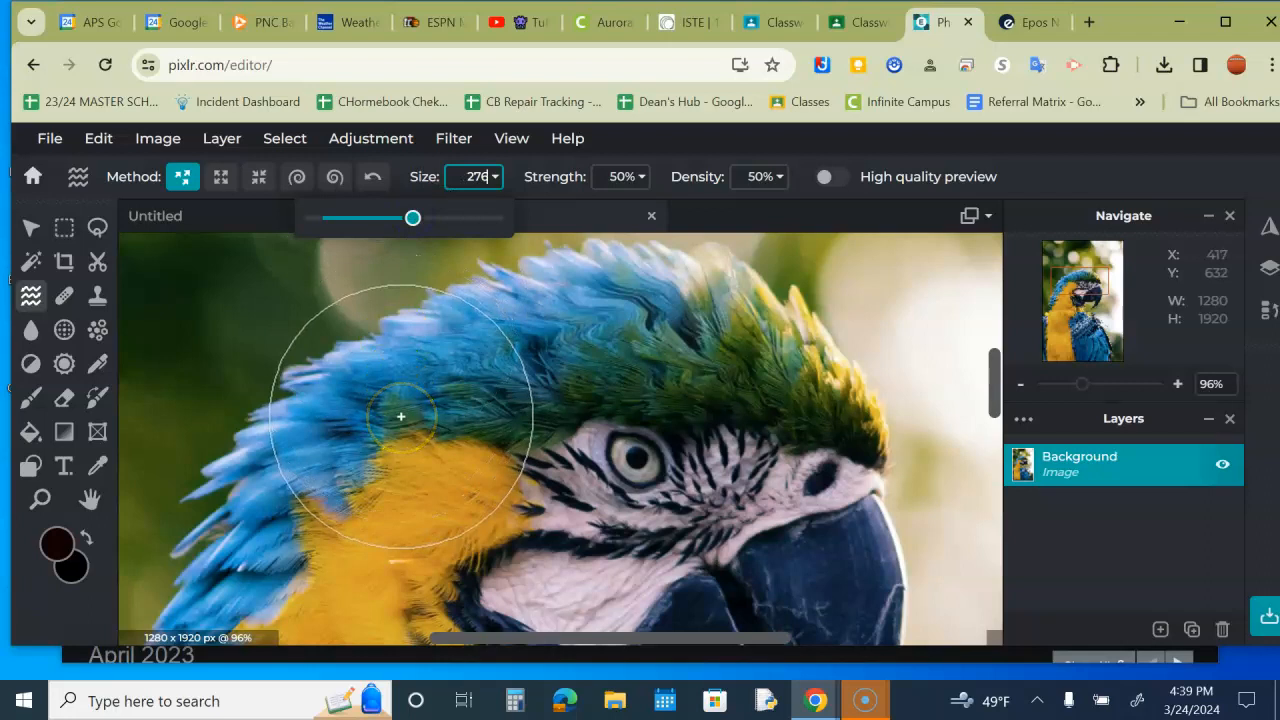
left_click(357, 220)
left_click(641, 177)
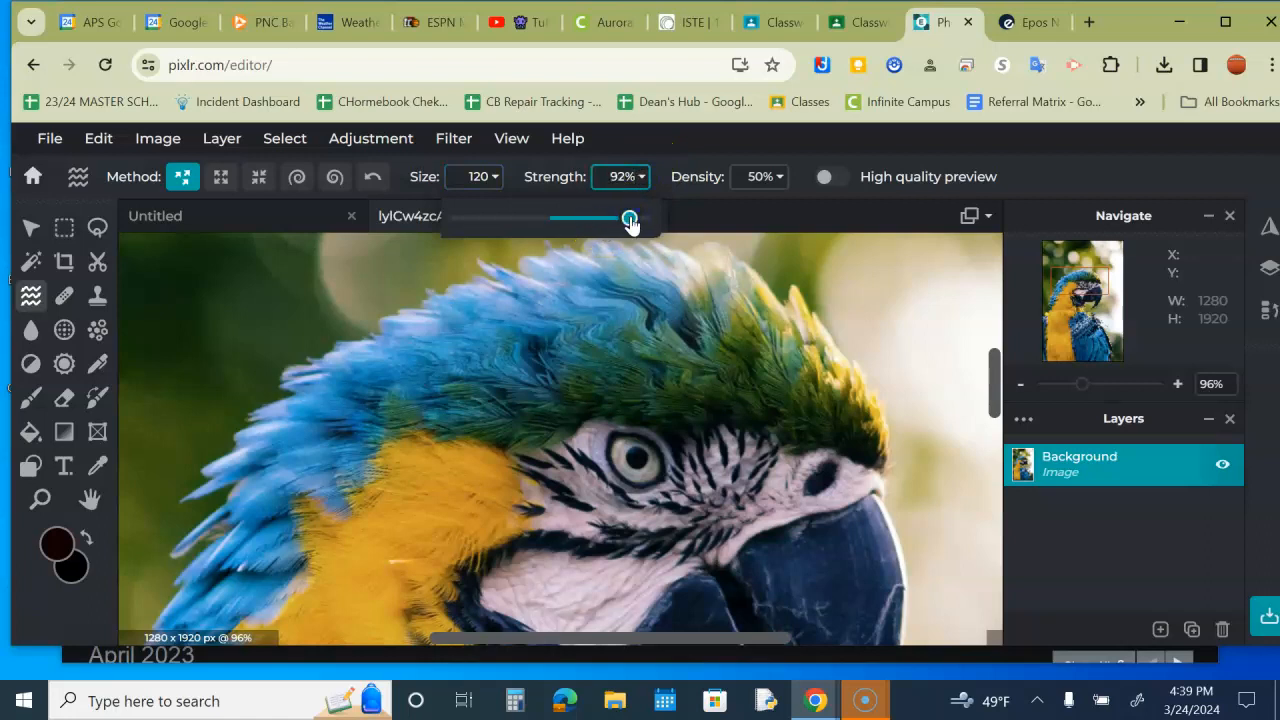
Step: Enlarge a spot in the blue feathers behind the head and pinch the yellow feathers beside the parrot's eye
left_click(220, 177)
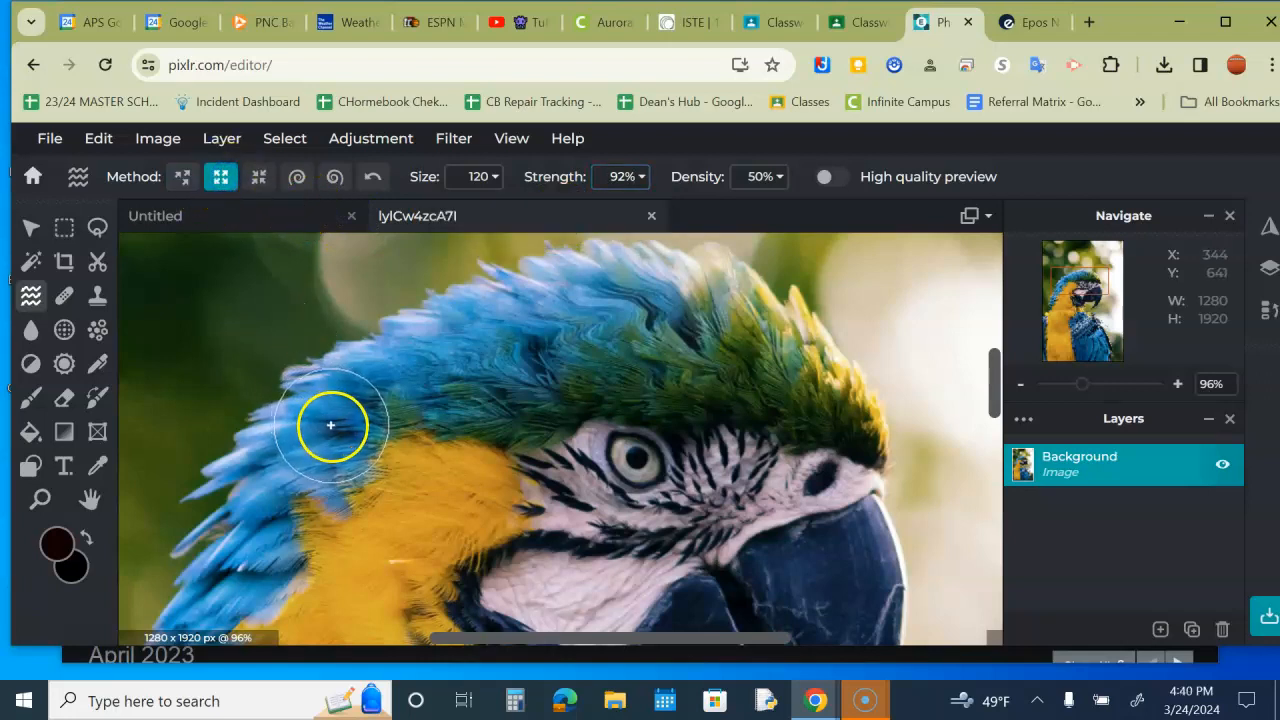
left_click_drag(346, 429, 352, 431)
left_click(258, 177)
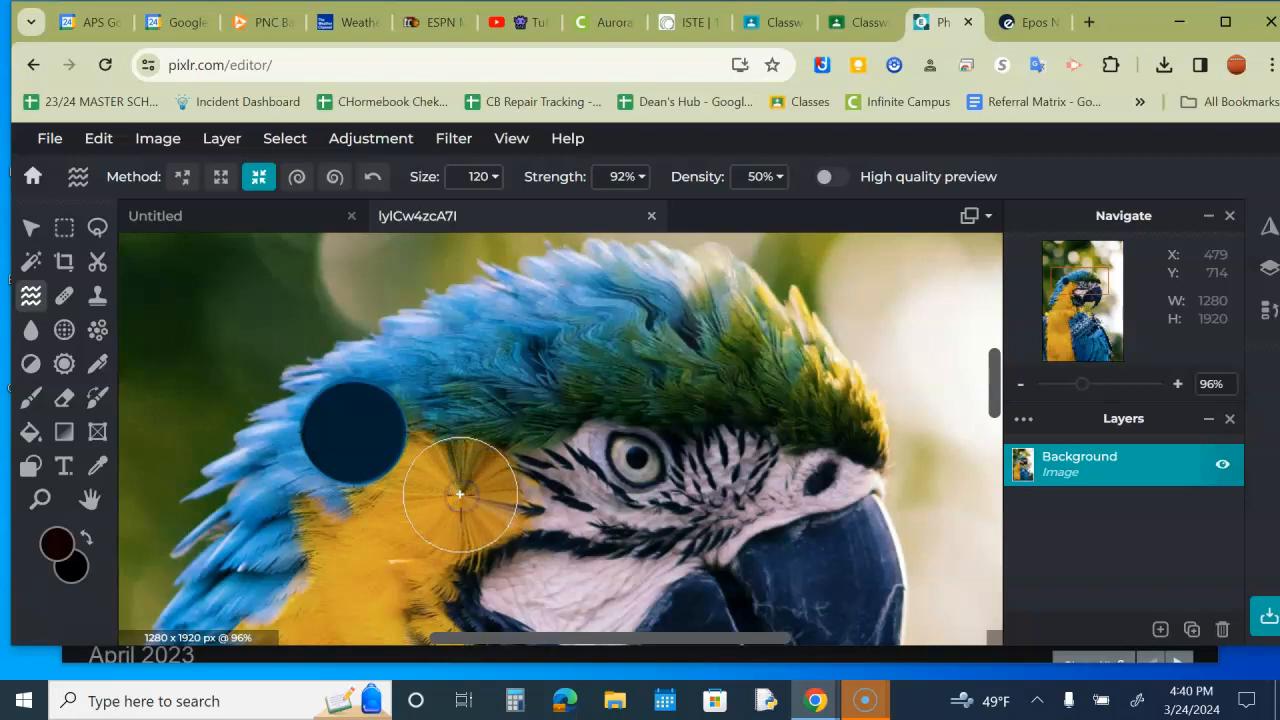
Step: Swirl the area around the eye and green head feathers, and swirl the blue neck feathers in the opposite direction
left_click(297, 179)
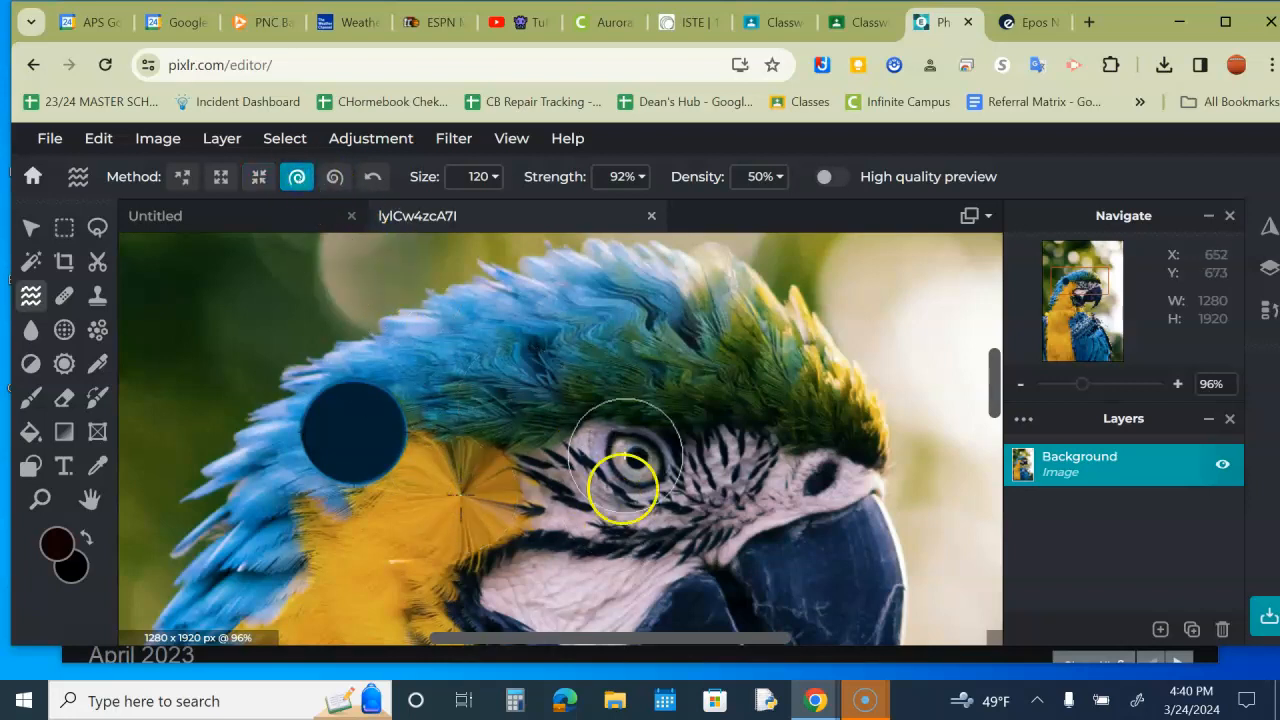
mouse_move(707, 413)
left_mouse_down()
mouse_move(815, 495)
mouse_move(776, 524)
mouse_move(723, 510)
mouse_move(610, 372)
left_mouse_up()
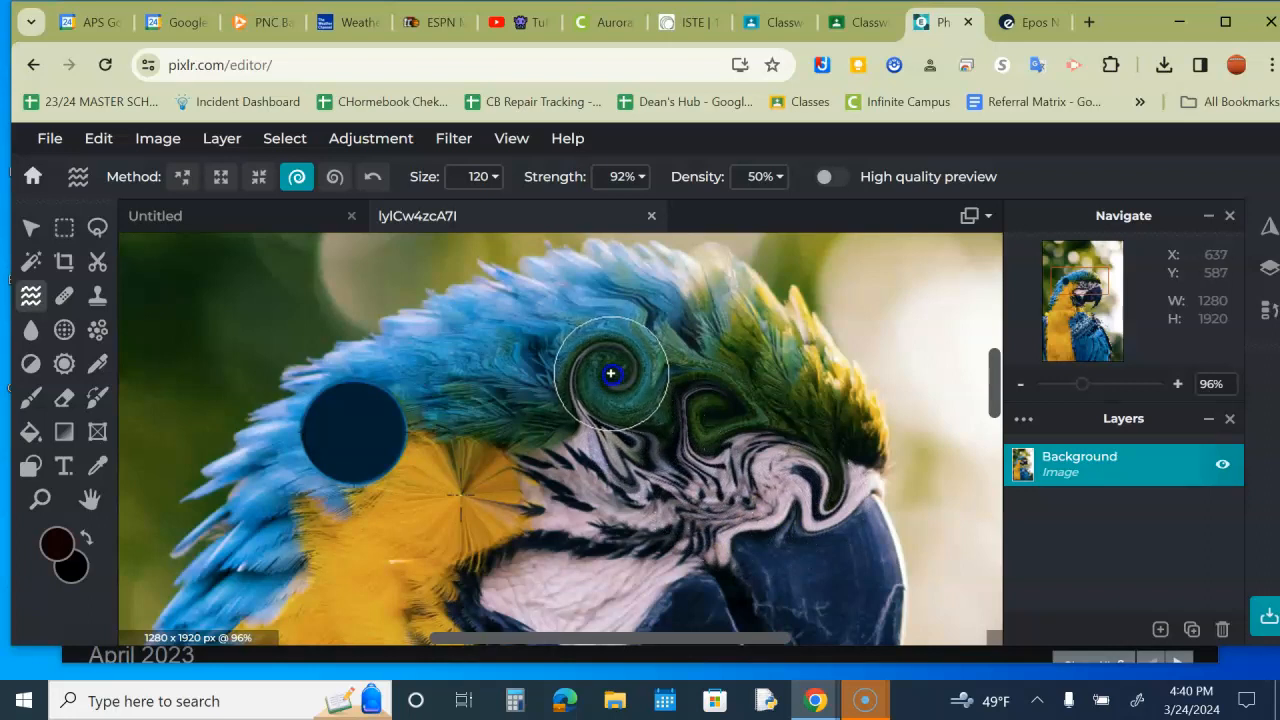
left_click(333, 176)
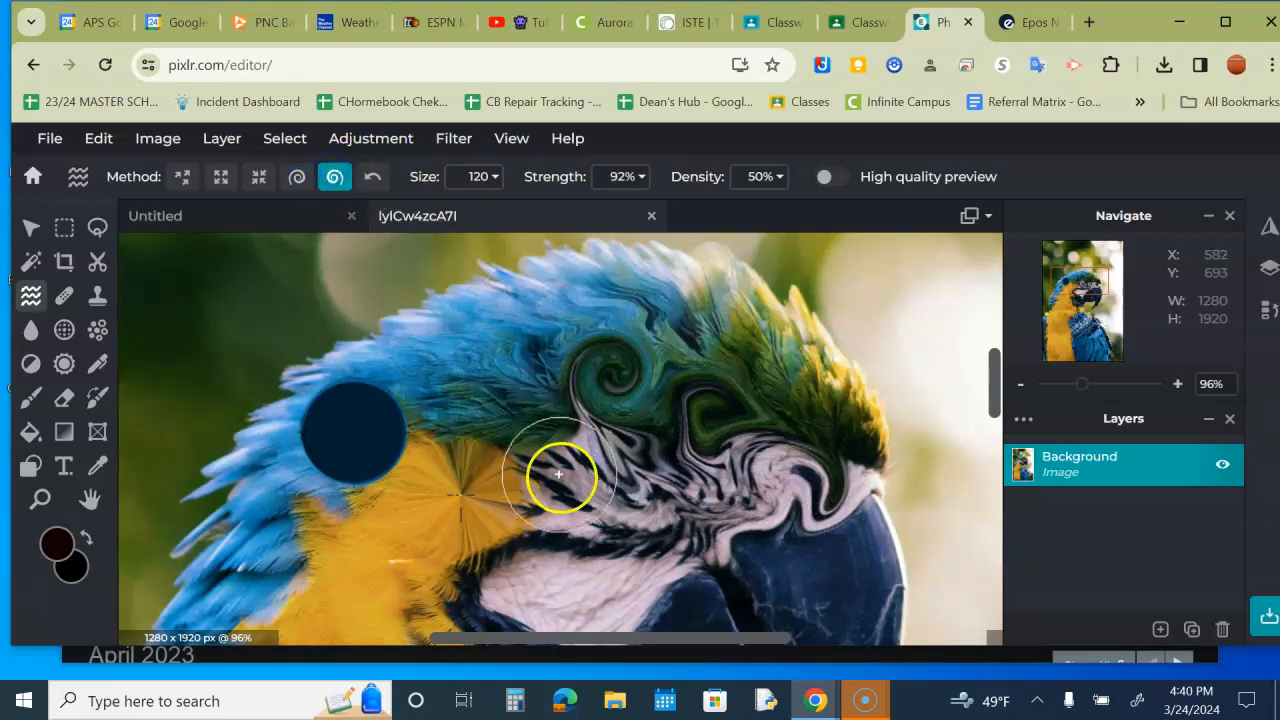
left_click_drag(271, 512, 270, 515)
Step: Brush over the enlarged dark circle and the swirled neck feathers with Liquify's restore method
left_click_drag(1122, 388, 1078, 391)
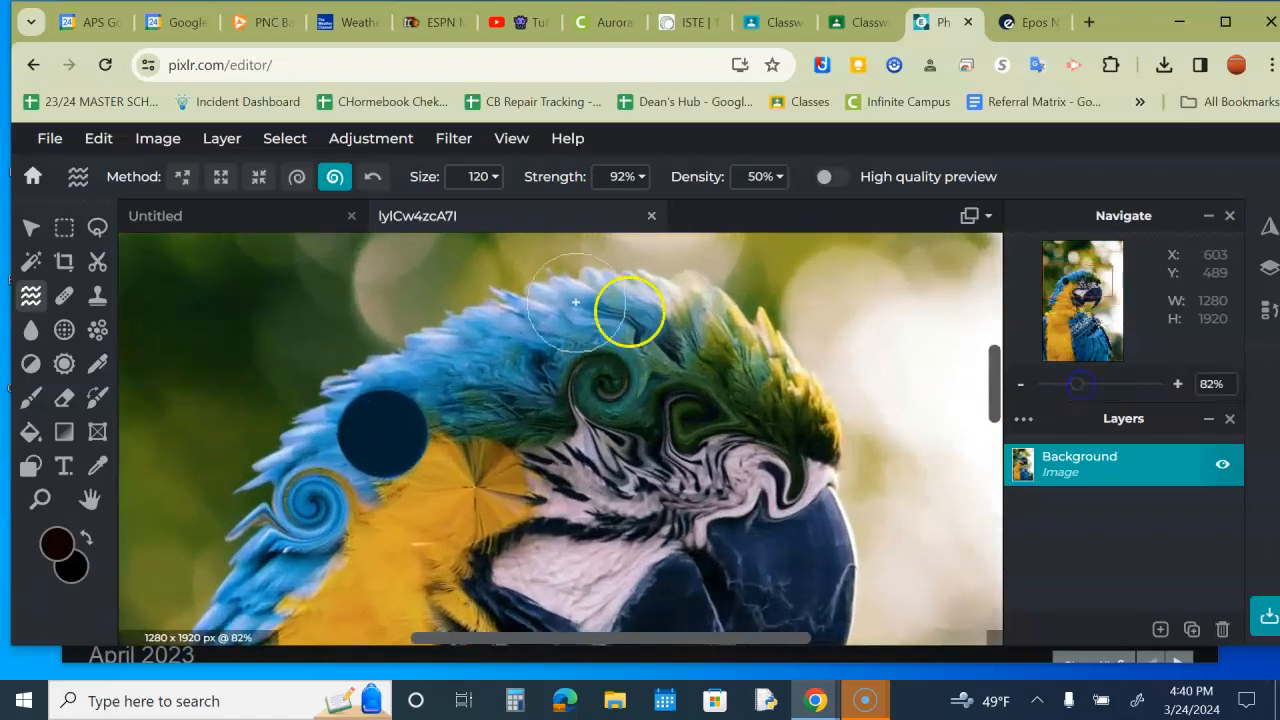
left_click(372, 177)
mouse_move(386, 519)
left_mouse_down()
mouse_move(339, 566)
mouse_move(357, 602)
mouse_move(398, 628)
mouse_move(486, 604)
mouse_move(332, 517)
mouse_move(301, 473)
mouse_move(335, 431)
mouse_move(451, 372)
mouse_move(687, 314)
left_mouse_up()
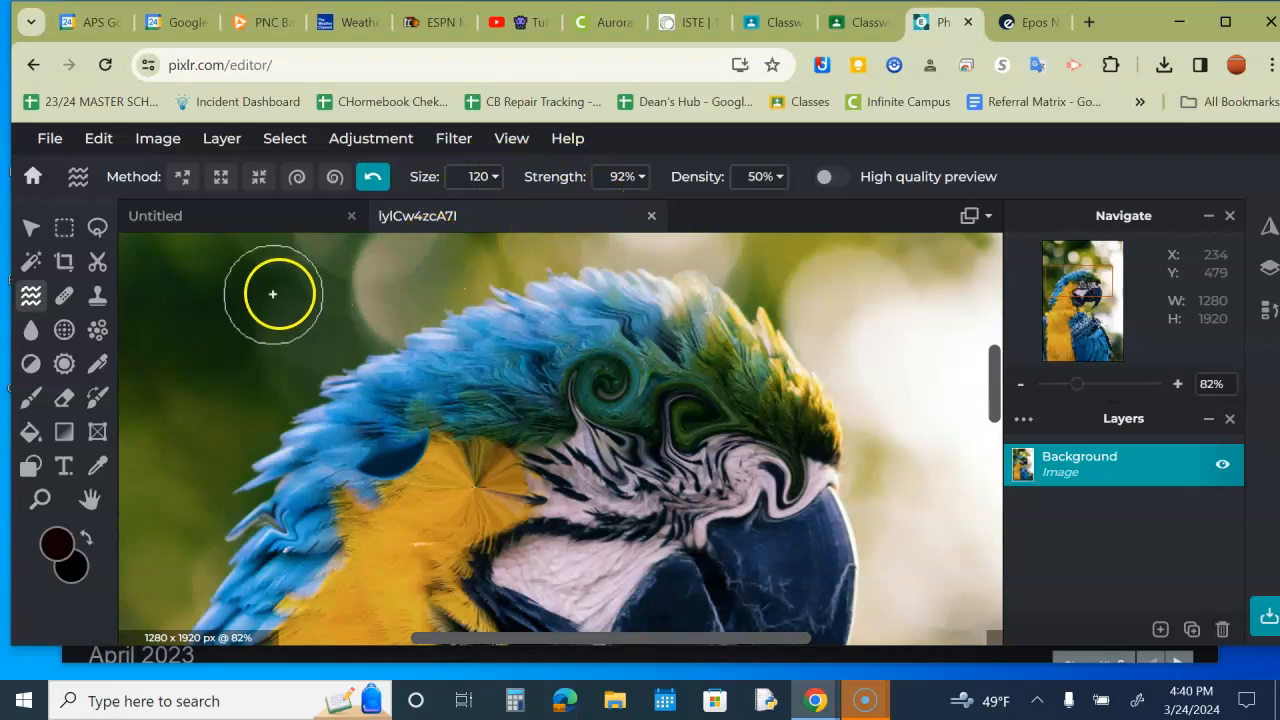
left_click(31, 298)
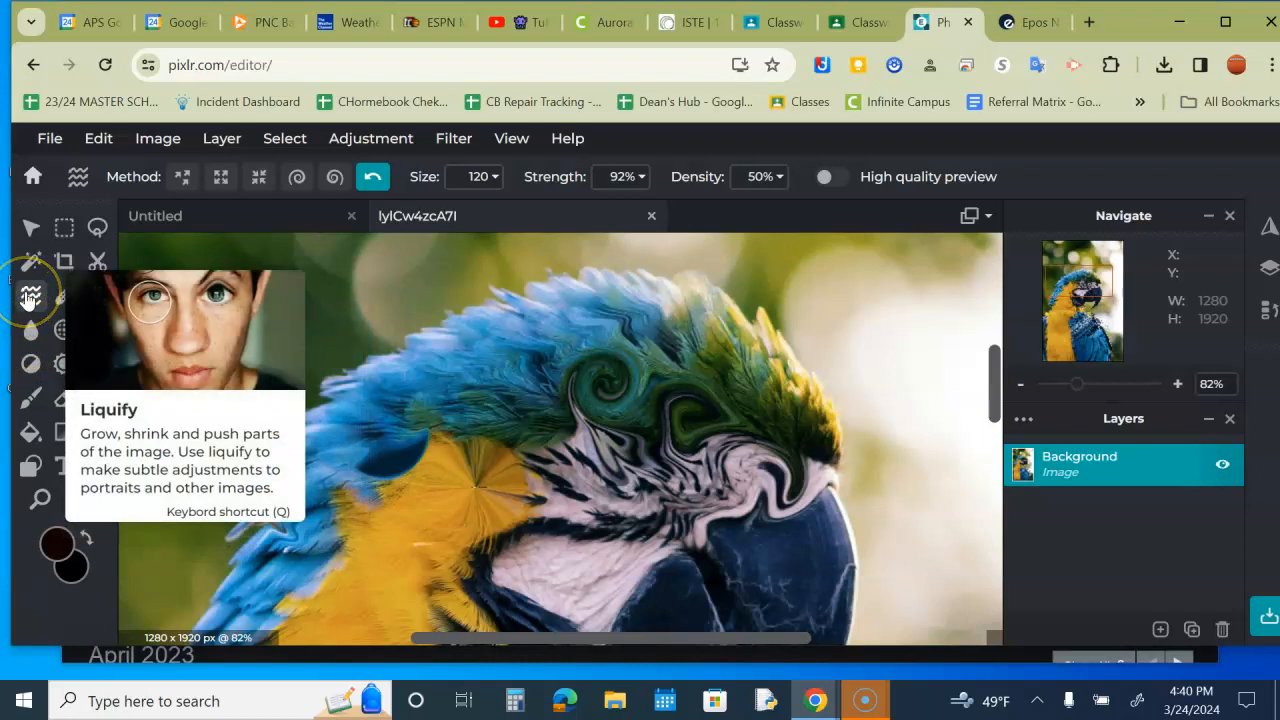